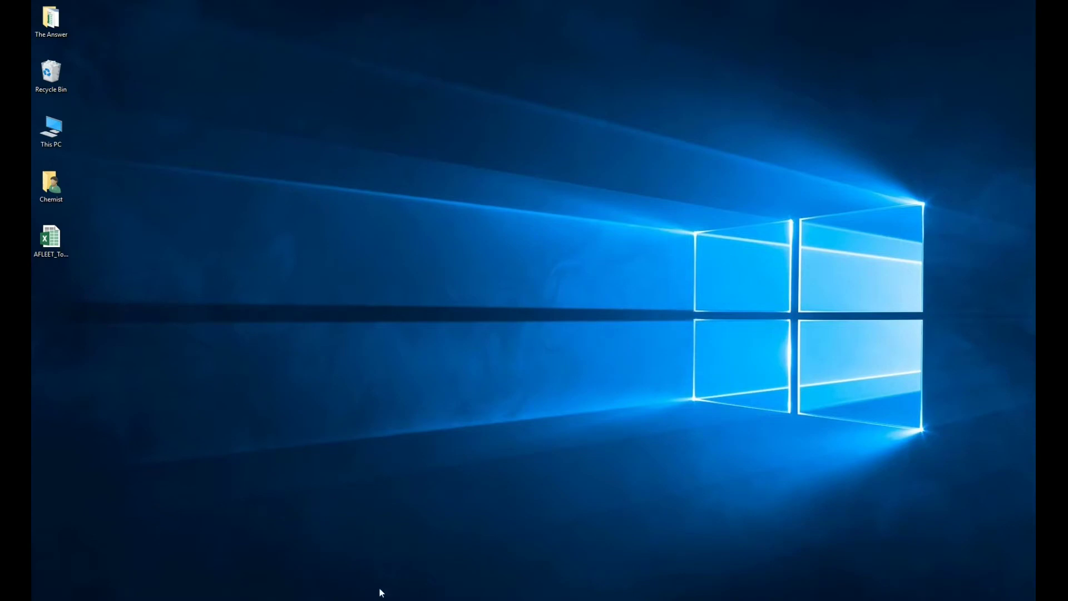
Step: Switch to the web browser, search for "afleet argonne" and open Argonne National Laboratory's AFLEET Tool page
key(alt+Tab)
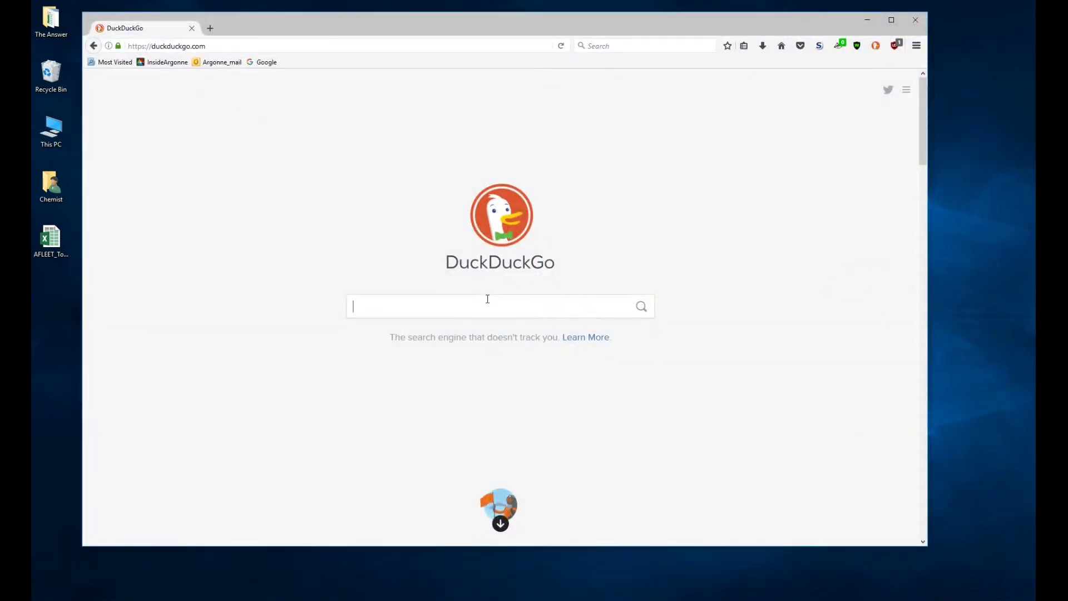
text(afle)
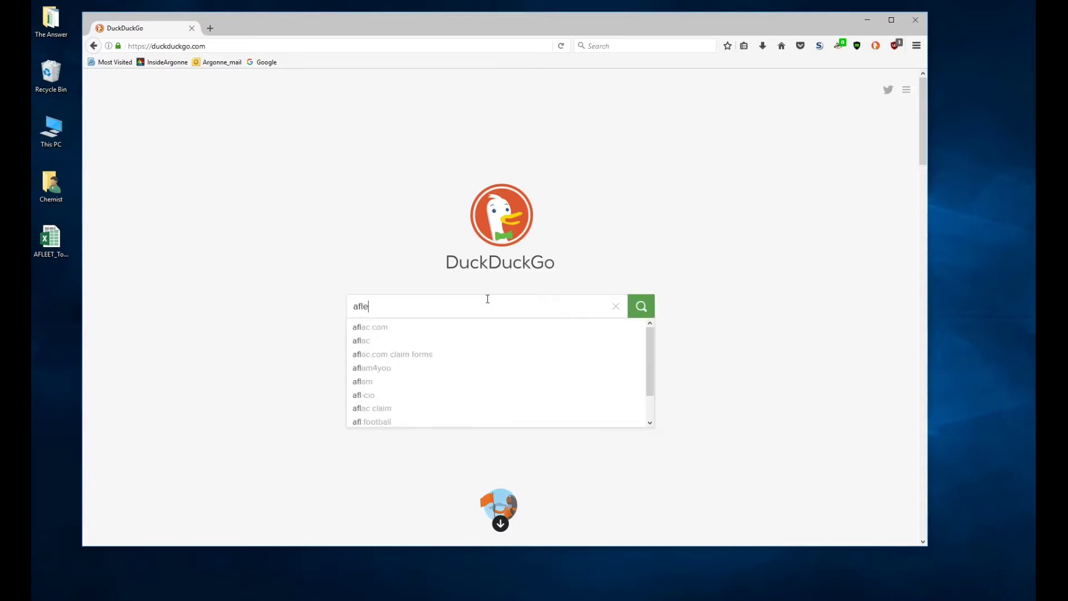
text(et argonne)
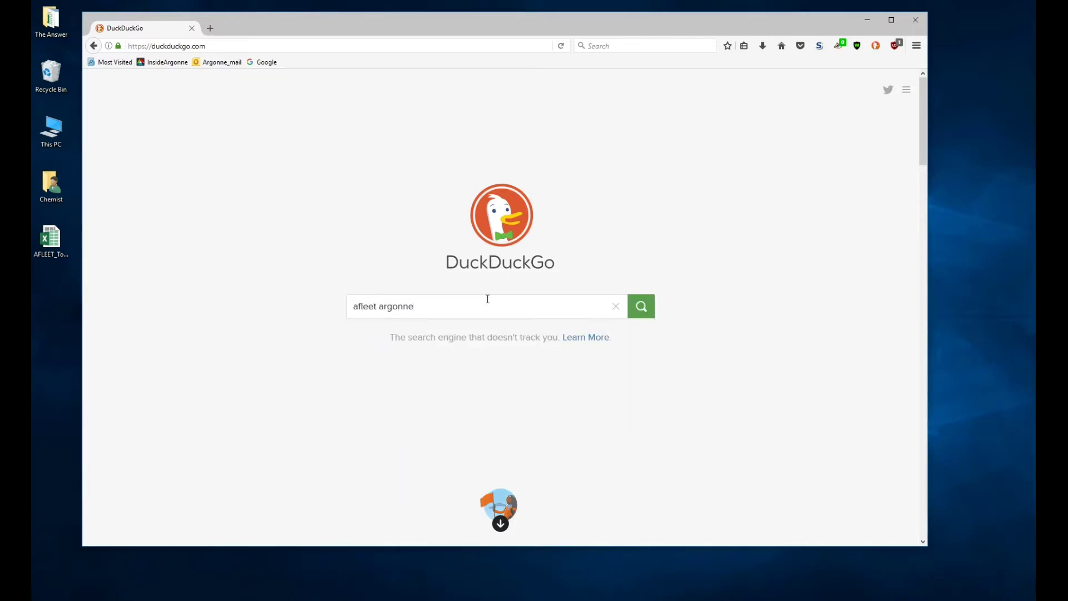
key(Return)
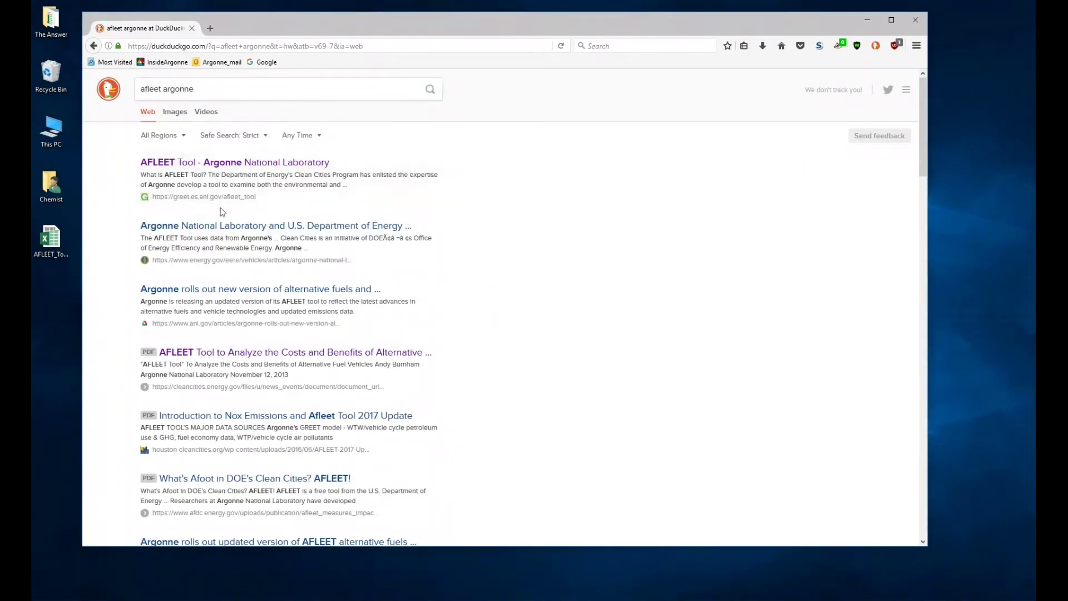
click(282, 162)
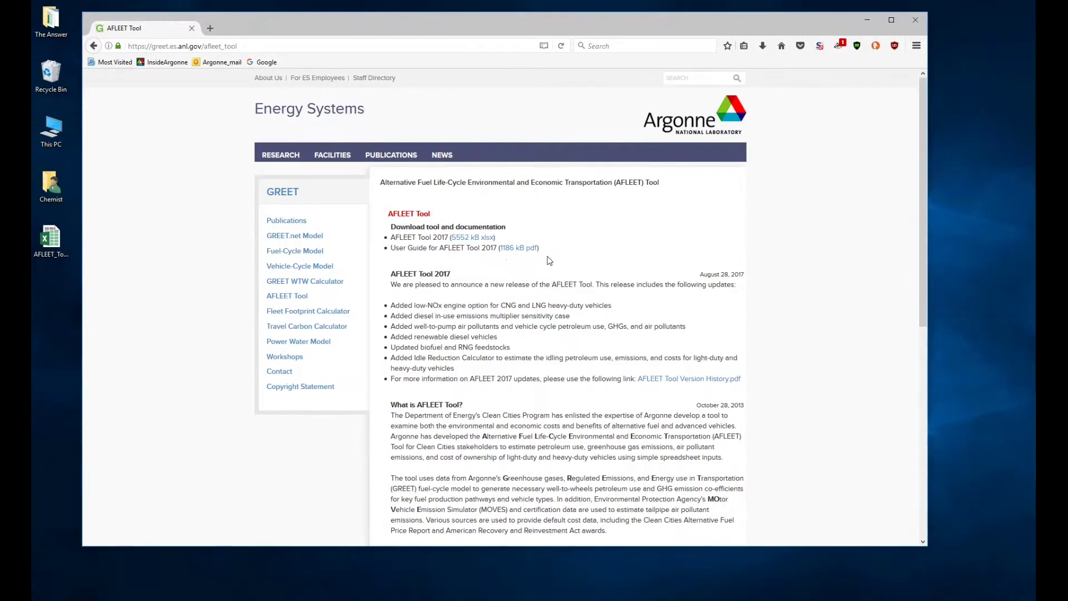
Step: Review the AFLEET Tool page down to Previous Versions and follow the AFLEET Tool 2017 xlsx download link
scroll(624, 281, down, 3)
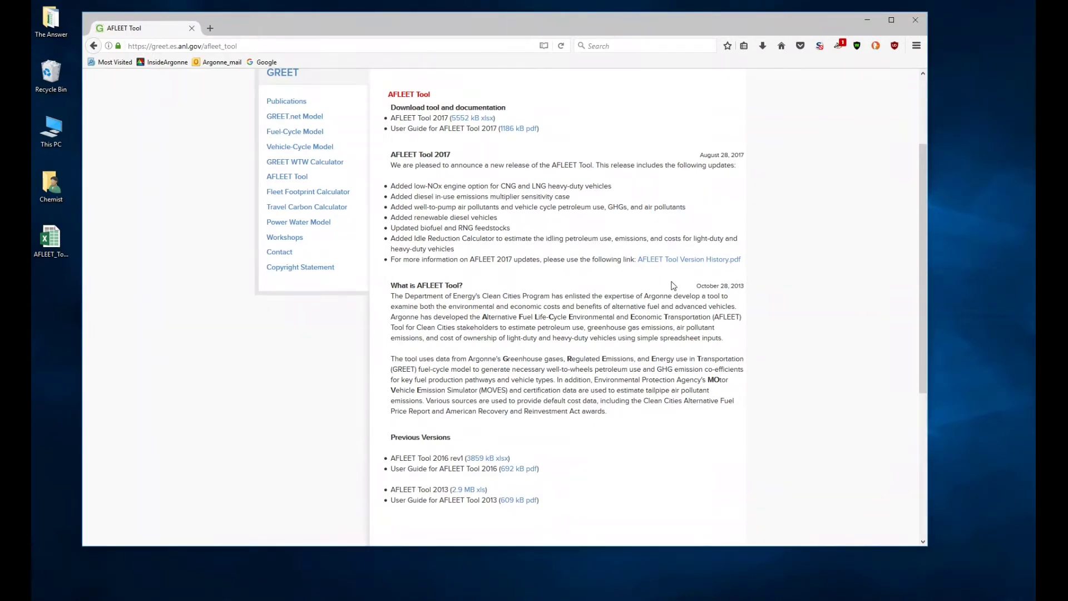
scroll(673, 286, down, 1)
scroll(673, 286, down, 1)
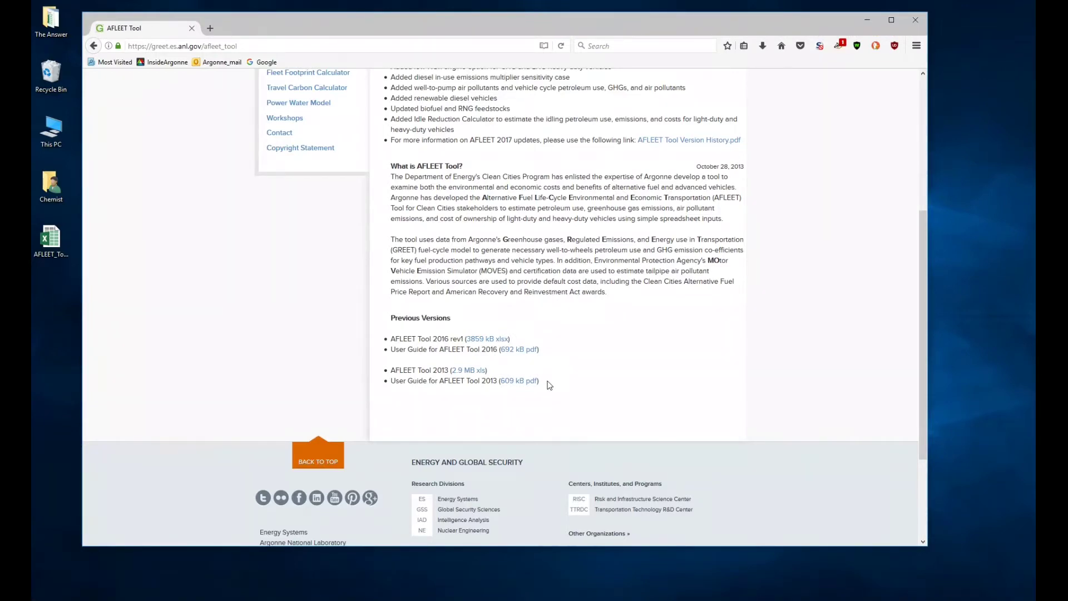
scroll(550, 385, up, 5)
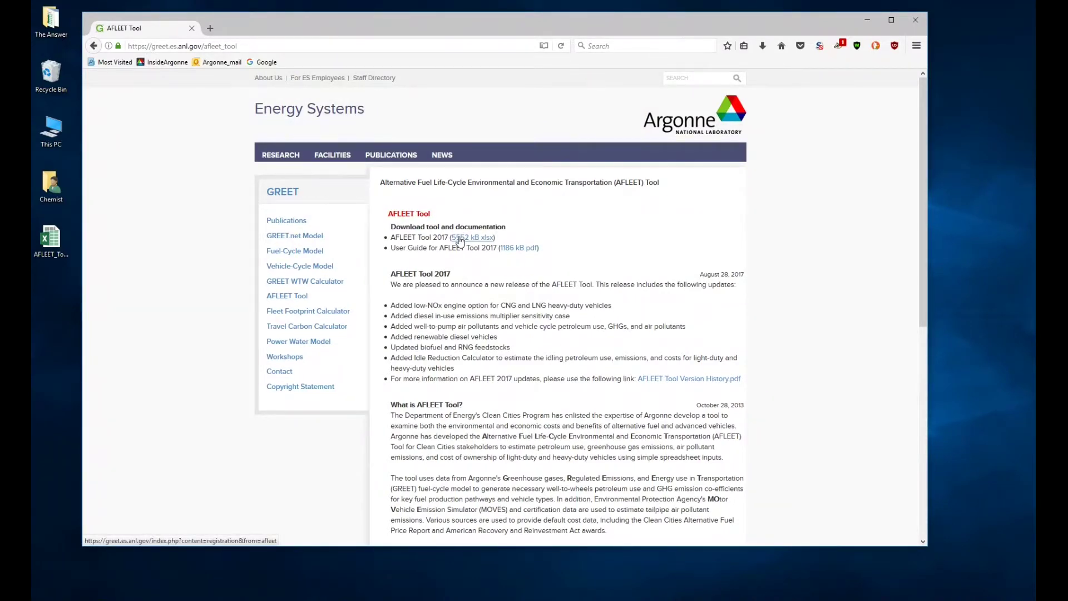
click(460, 239)
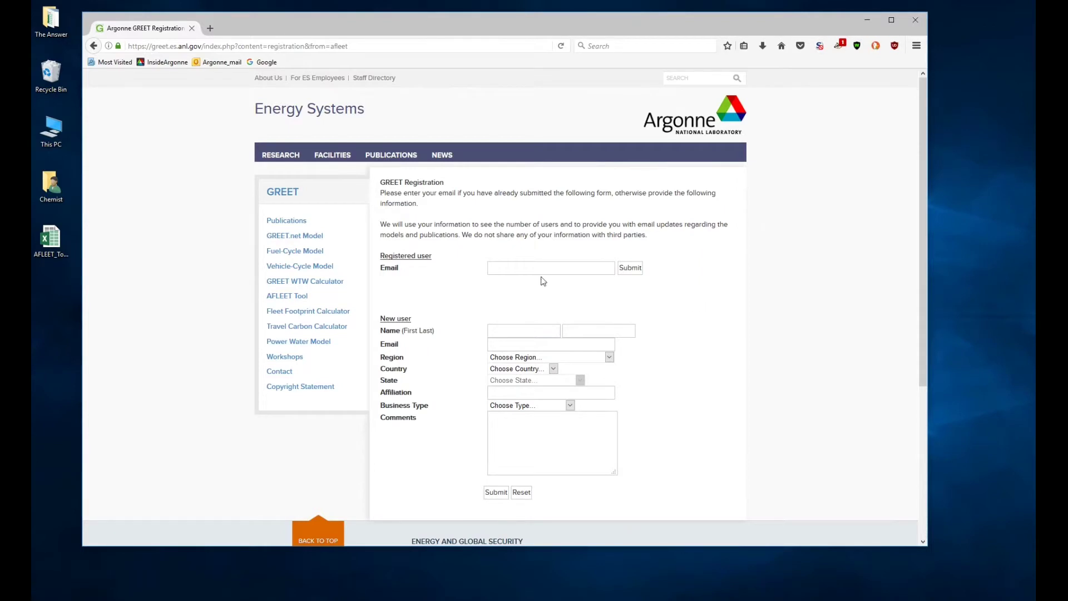
Step: Examine the registered-user section and Business Type options of the GREET registration form, and return to the AFLEET Tool page
drag(436, 256, 380, 258)
click(695, 341)
click(570, 405)
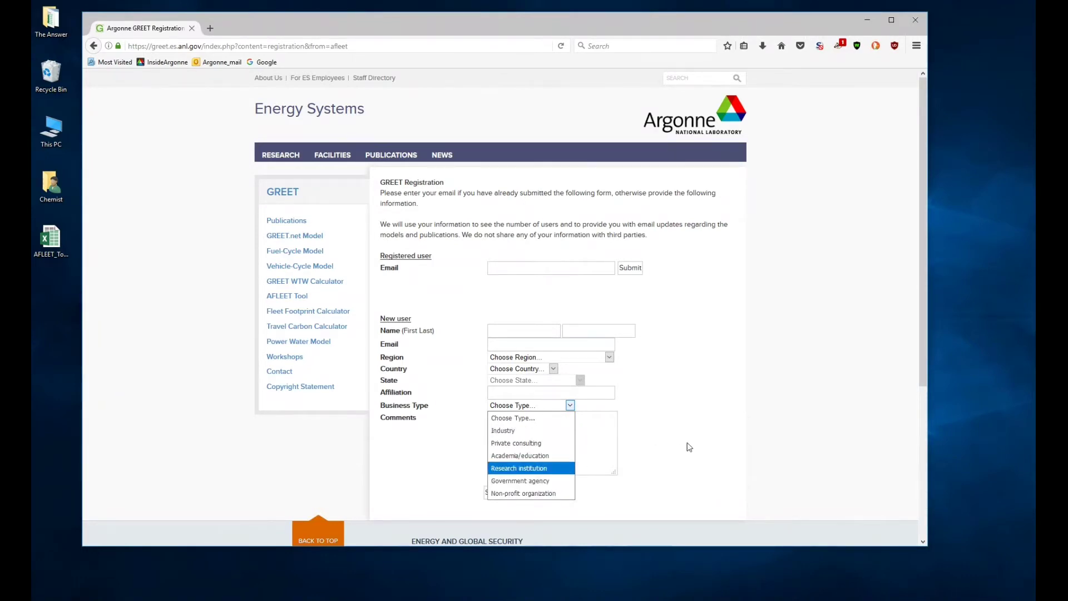
click(658, 393)
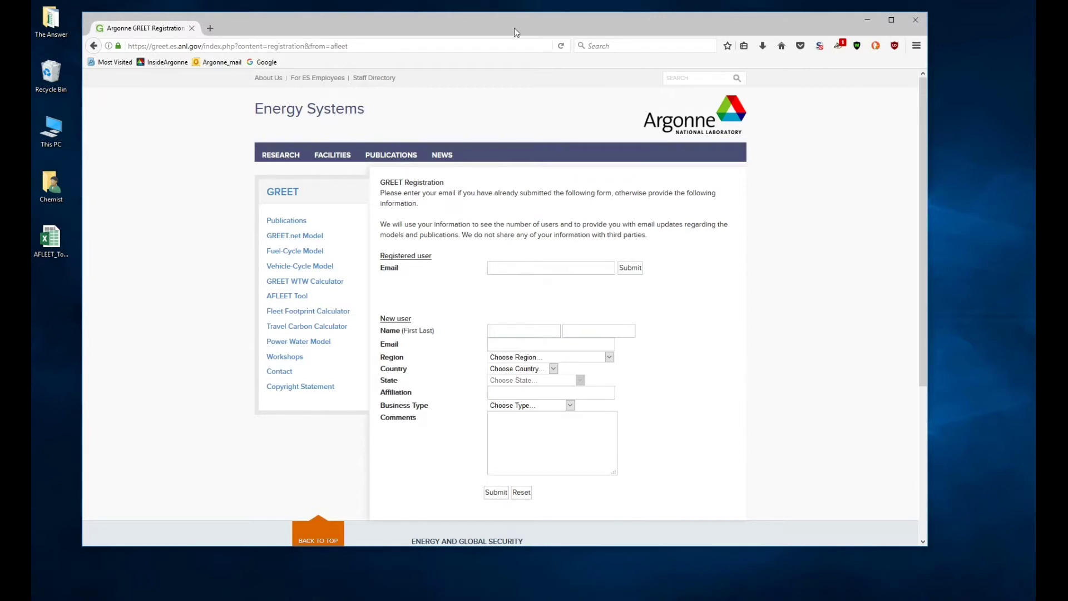
click(94, 46)
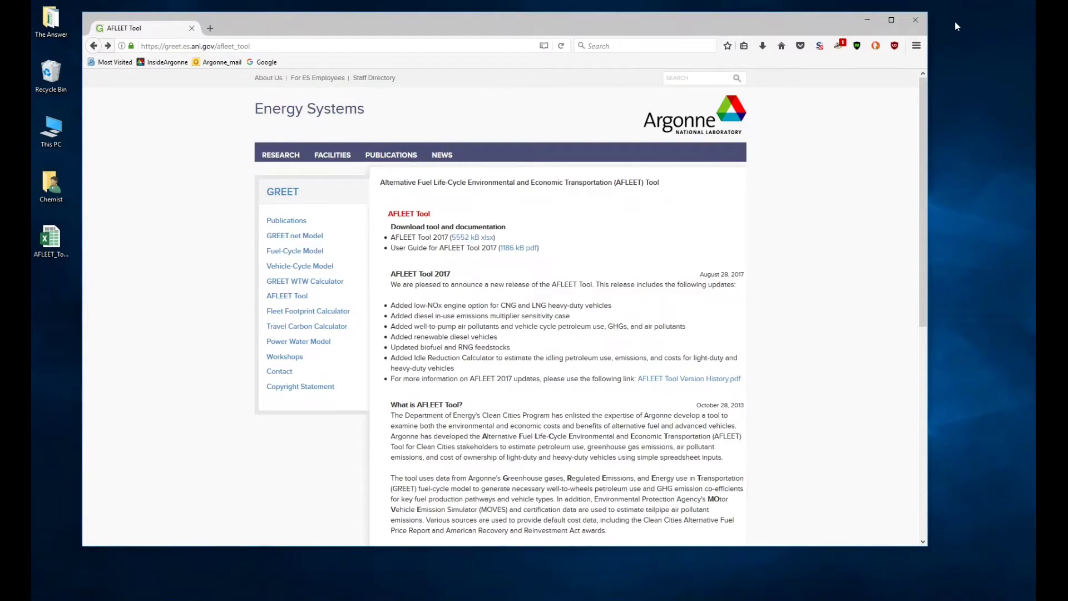
Step: Close the browser and open the AFLEET_Tool_2017.xlsx workbook from the desktop in Excel
click(915, 20)
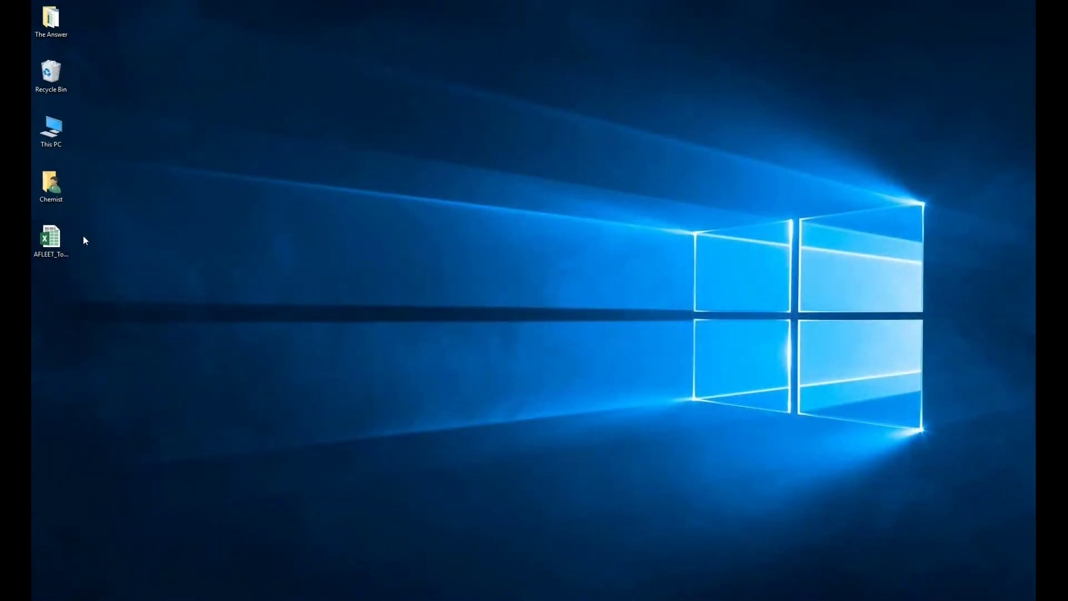
double_click(63, 242)
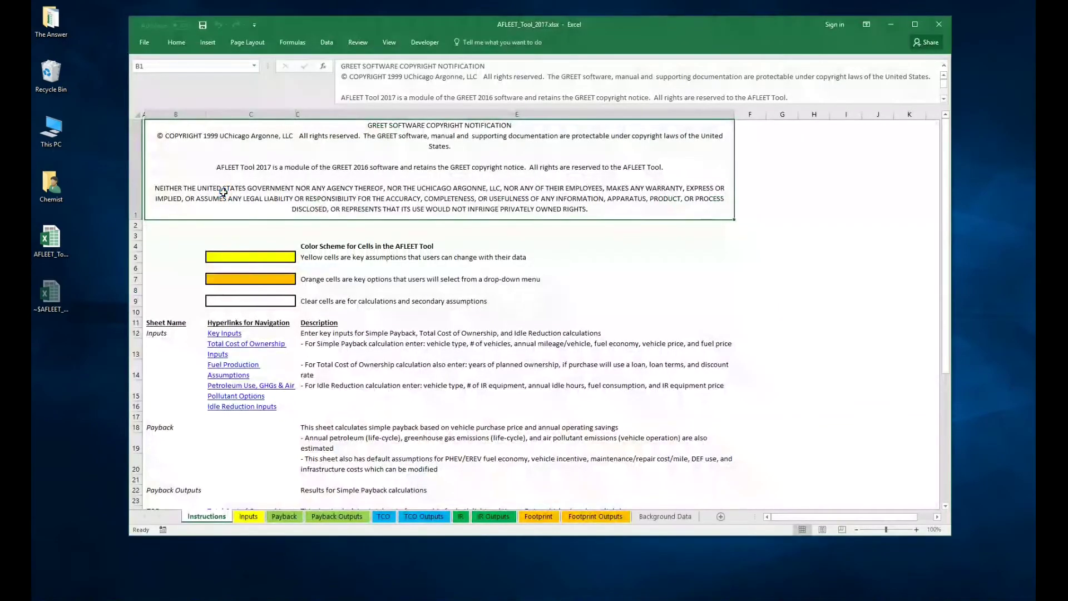
click(683, 251)
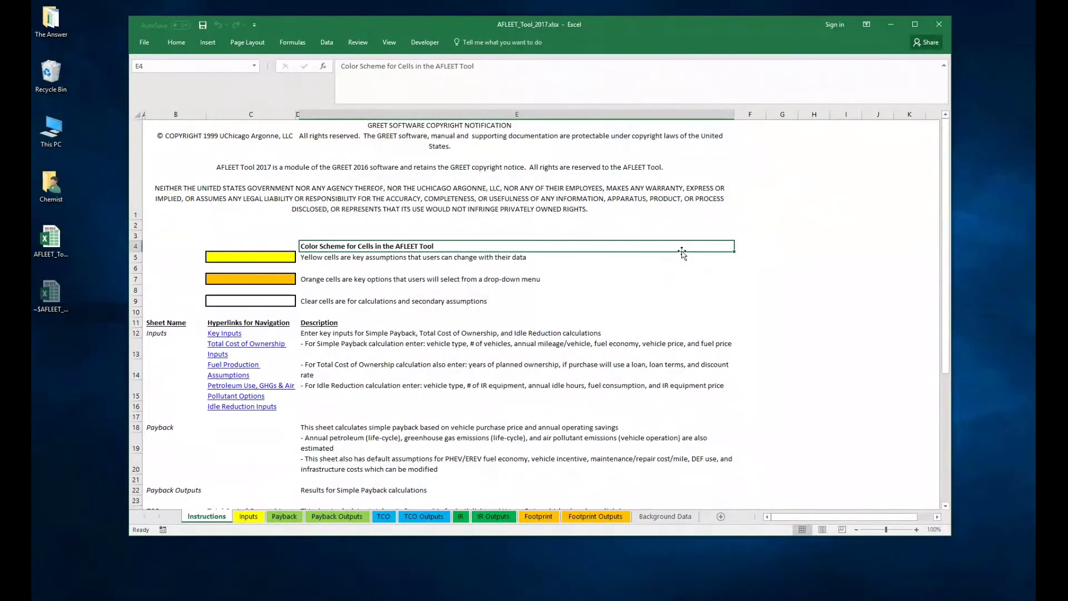
click(717, 226)
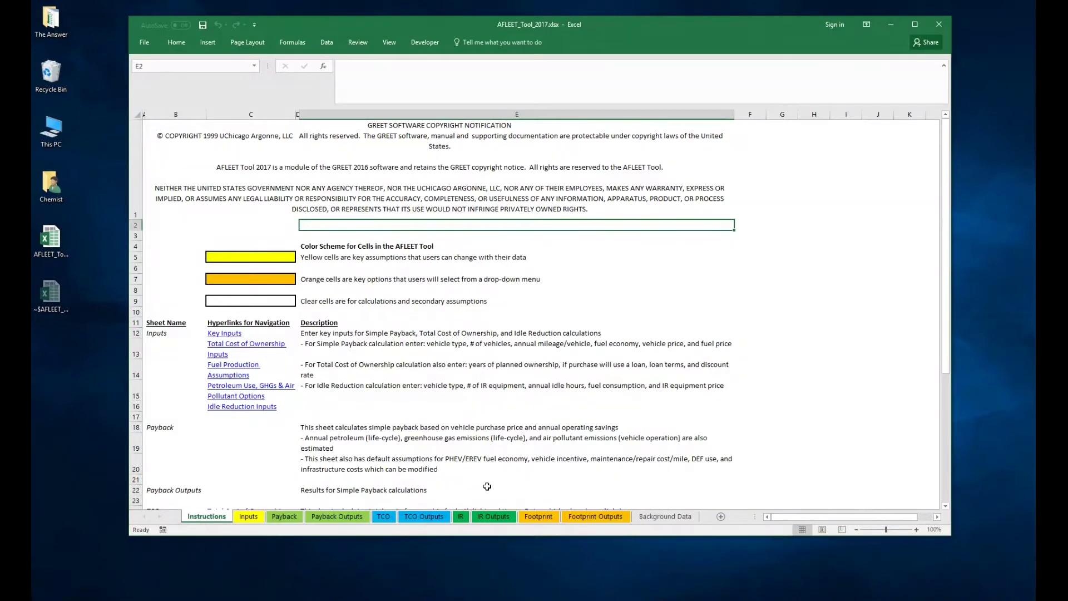
Step: Compare the Inputs sheet with the Payback Outputs, TCO Outputs and IR Outputs sheets
click(246, 517)
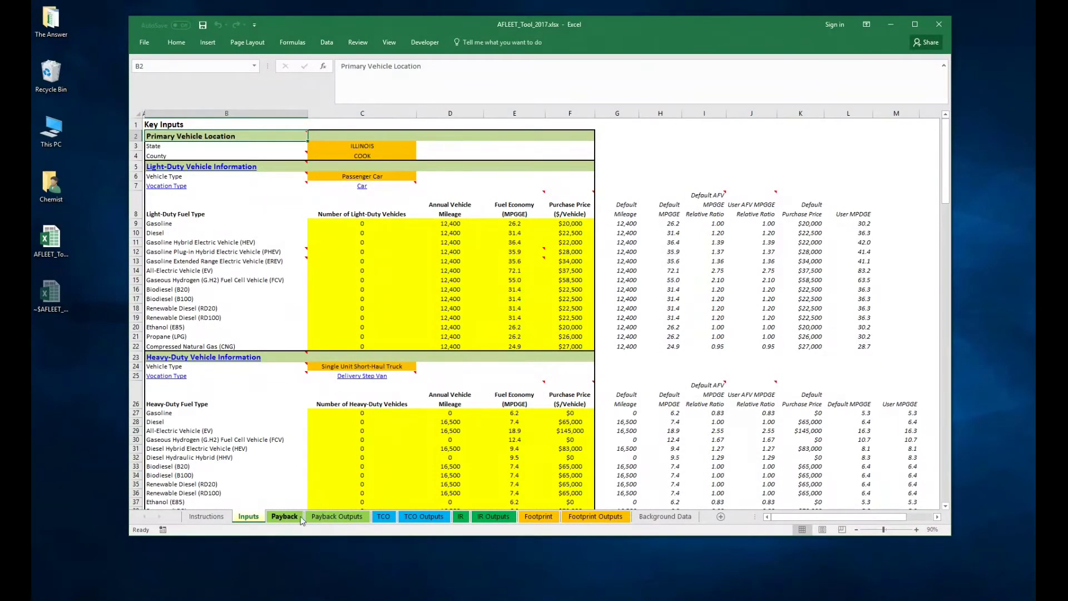
click(333, 517)
click(249, 516)
click(332, 517)
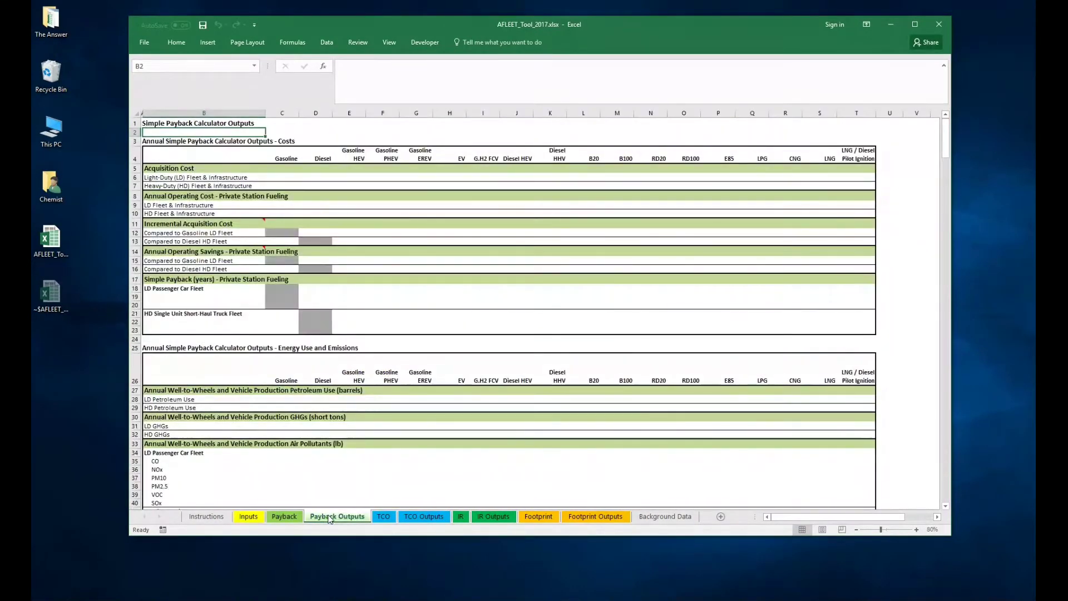
click(249, 517)
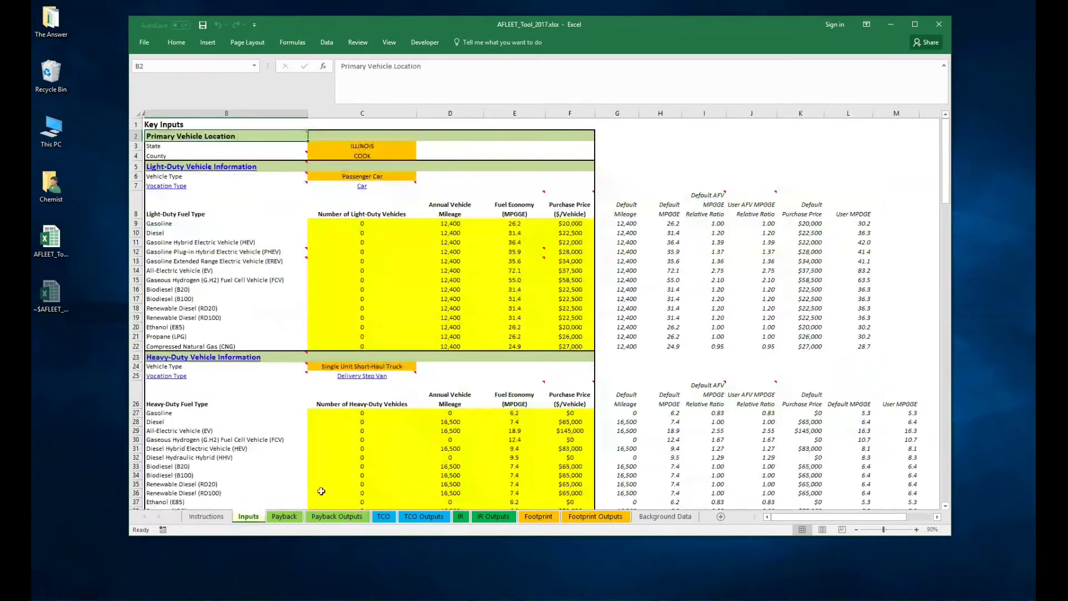
click(422, 517)
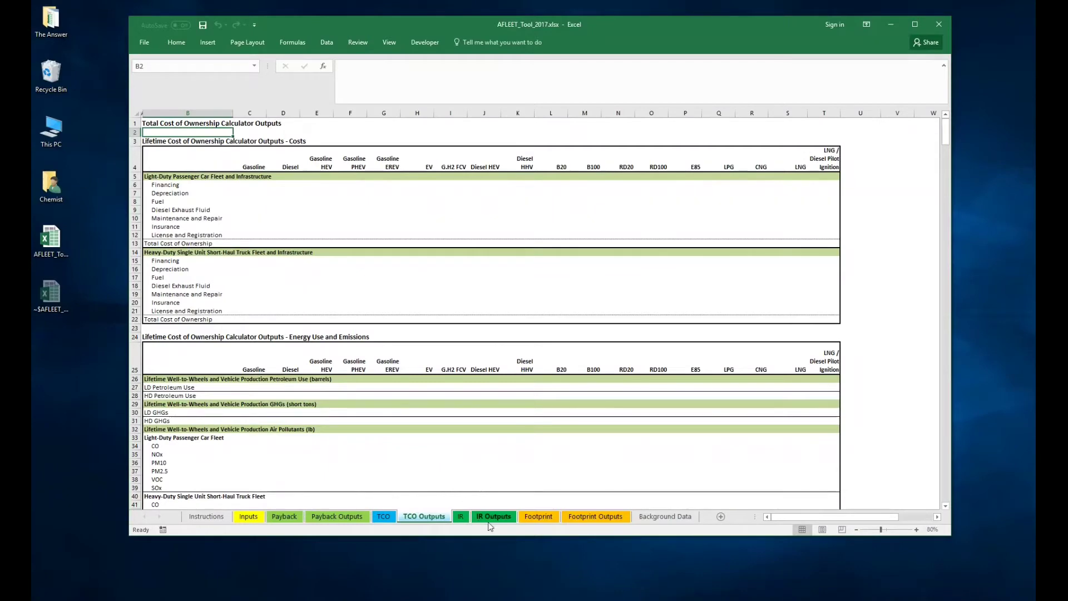
click(249, 517)
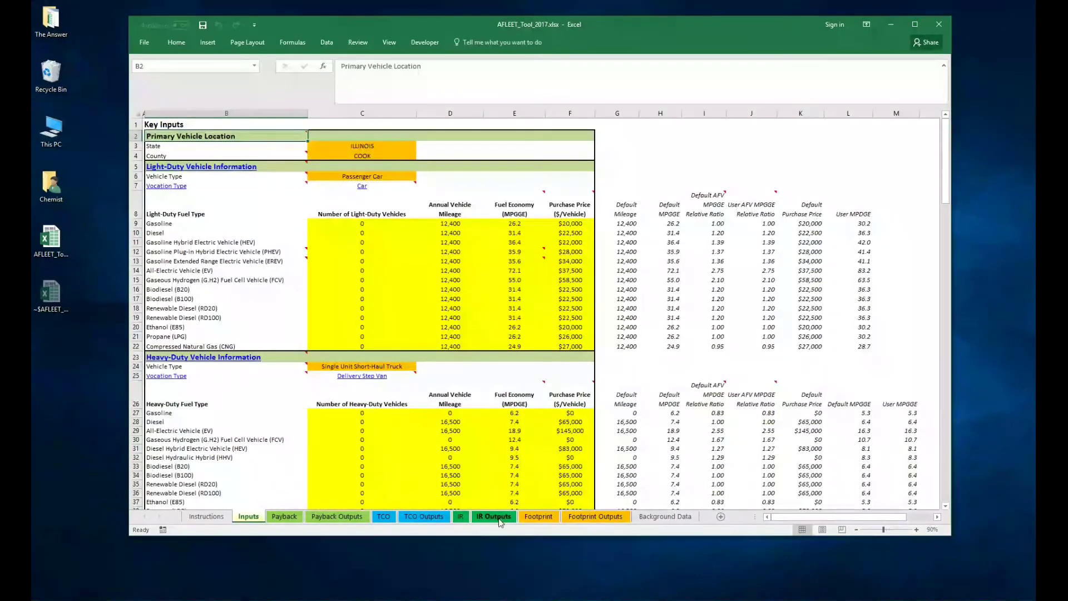
click(493, 515)
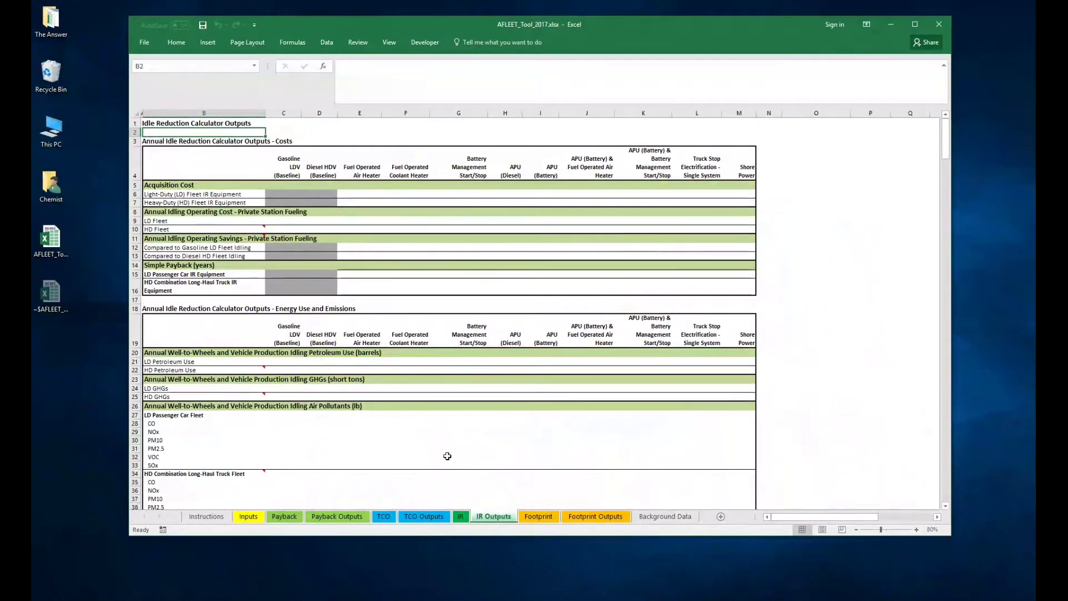
Step: Examine the Simple Payback Calculator on the Payback sheet from the vehicle inputs down to the annual operating savings
click(289, 521)
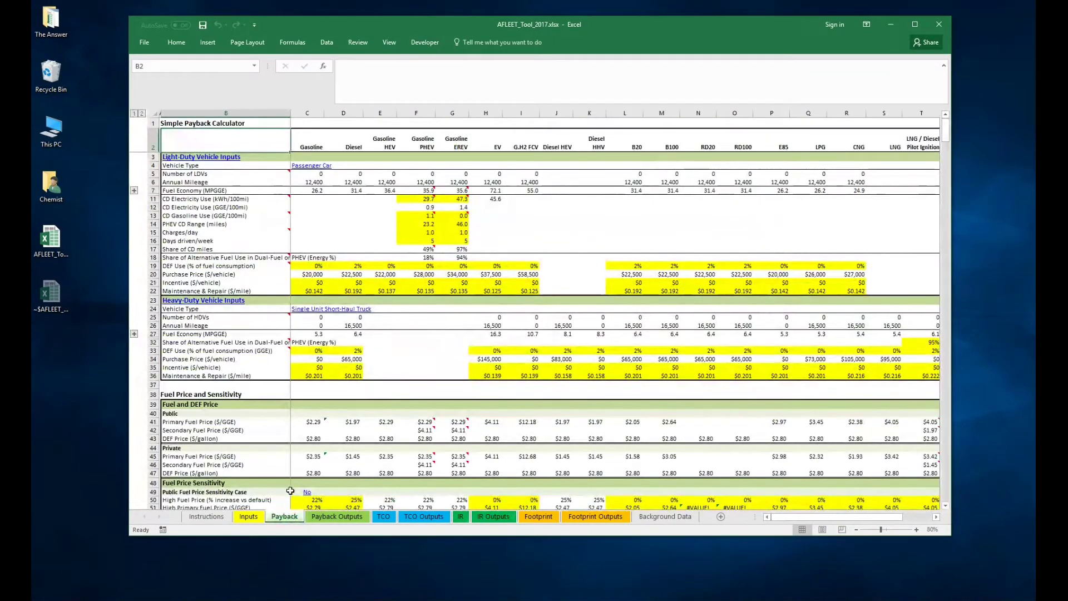
scroll(551, 437, down, 12)
scroll(556, 438, down, 5)
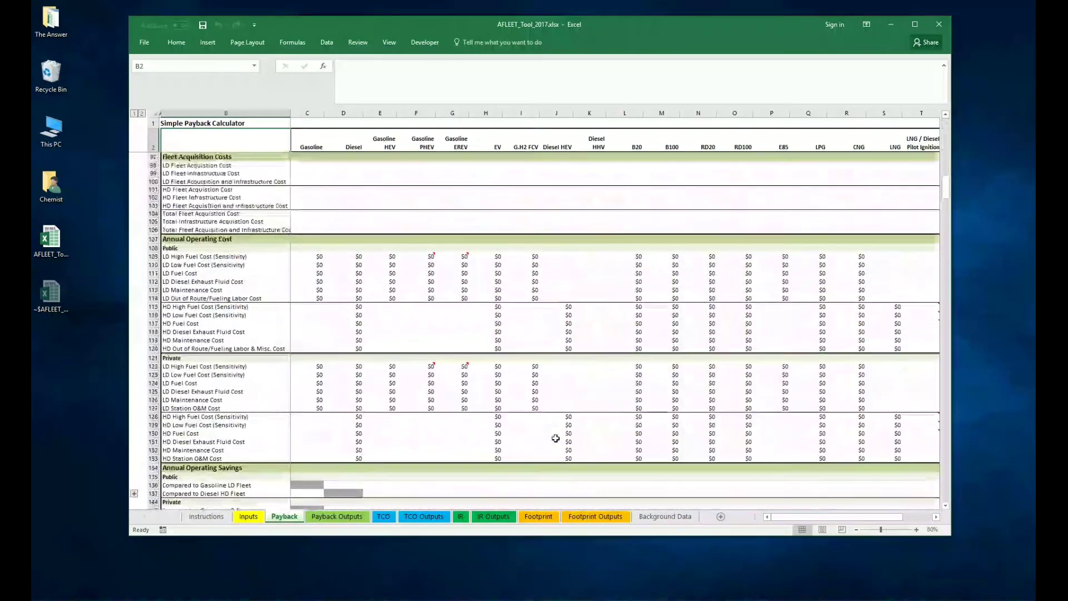
scroll(556, 438, up, 15)
scroll(556, 439, up, 4)
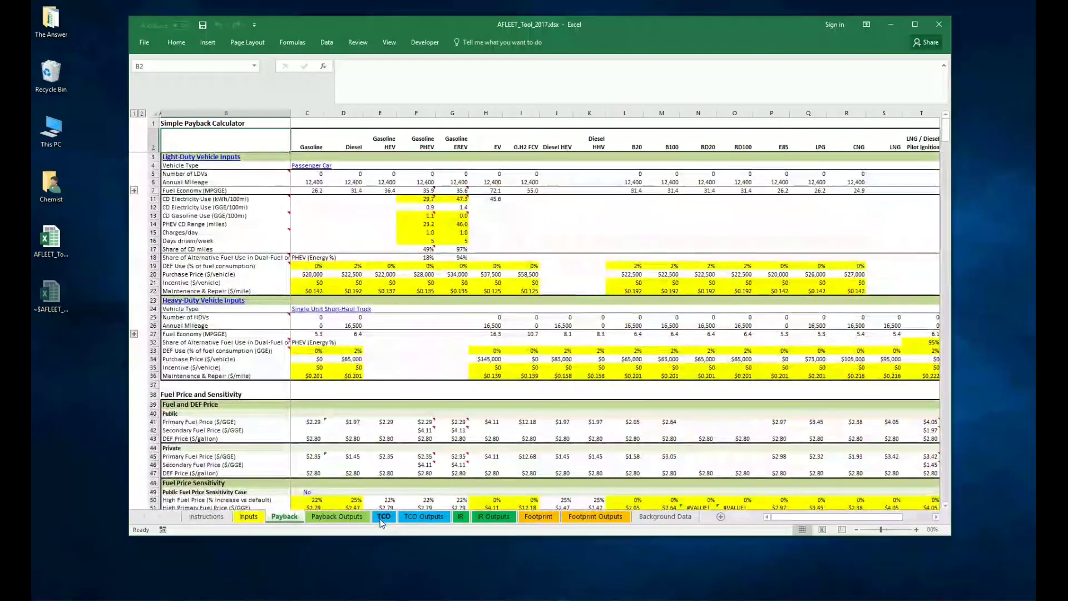
Step: Examine the TCO sheet, following the light-duty Renewable Diesel RD20 link to its section and returning to the navigation links
click(383, 521)
scroll(484, 321, down, 14)
scroll(484, 321, up, 14)
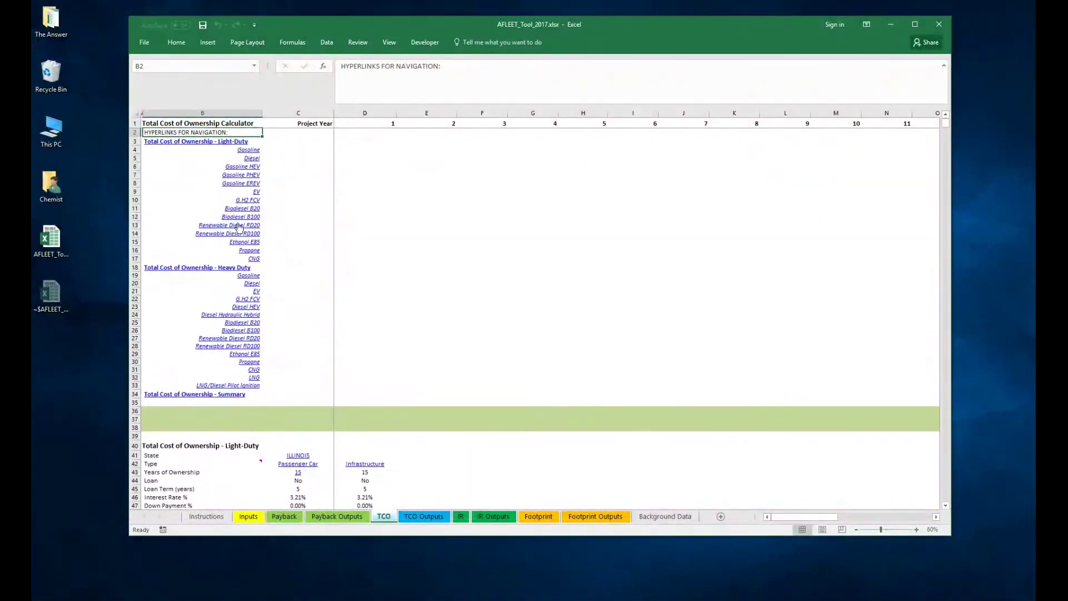
click(239, 227)
scroll(487, 312, down, 15)
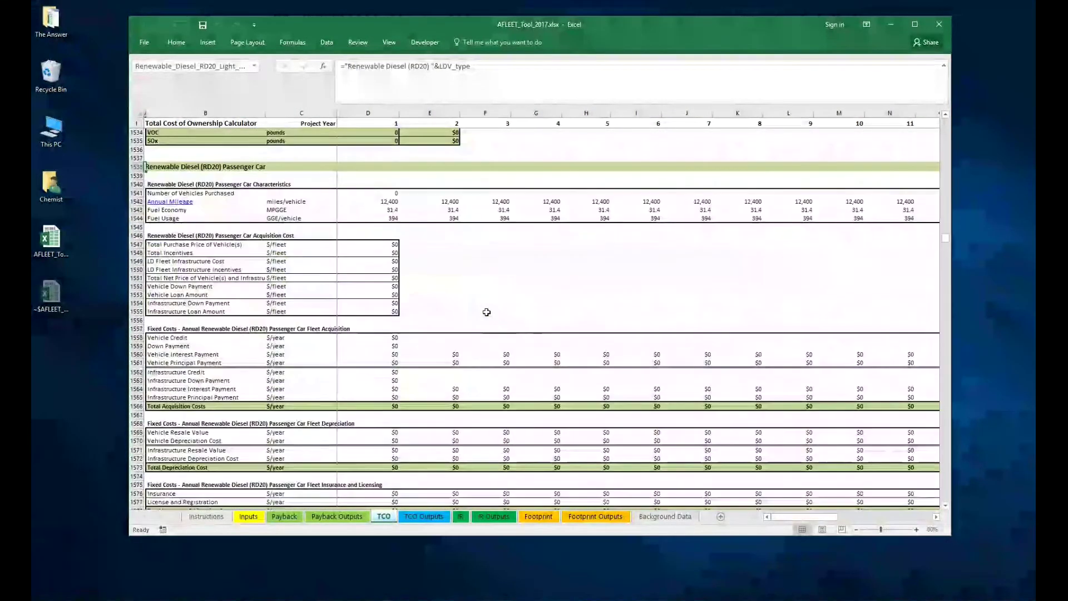
scroll(486, 309, up, 8)
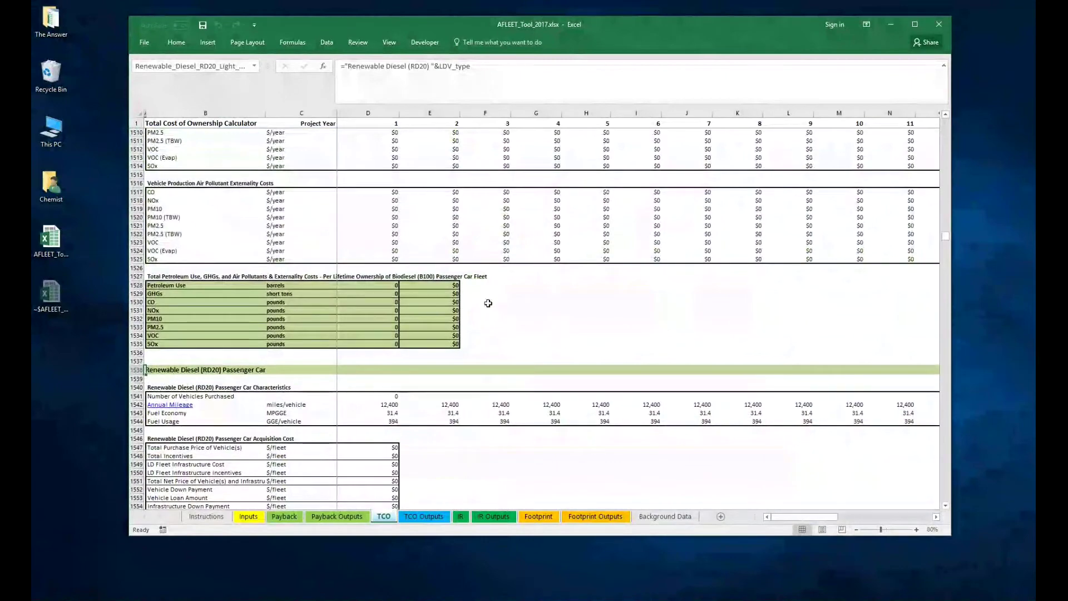
click(946, 241)
drag(946, 237, 946, 123)
scroll(507, 469, down, 5)
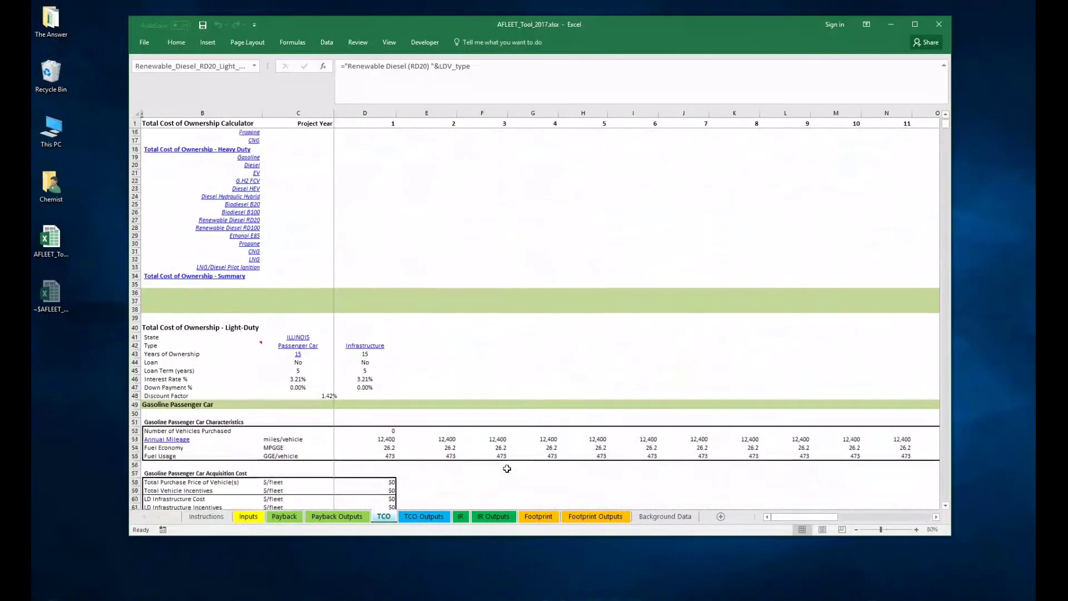
scroll(507, 468, up, 5)
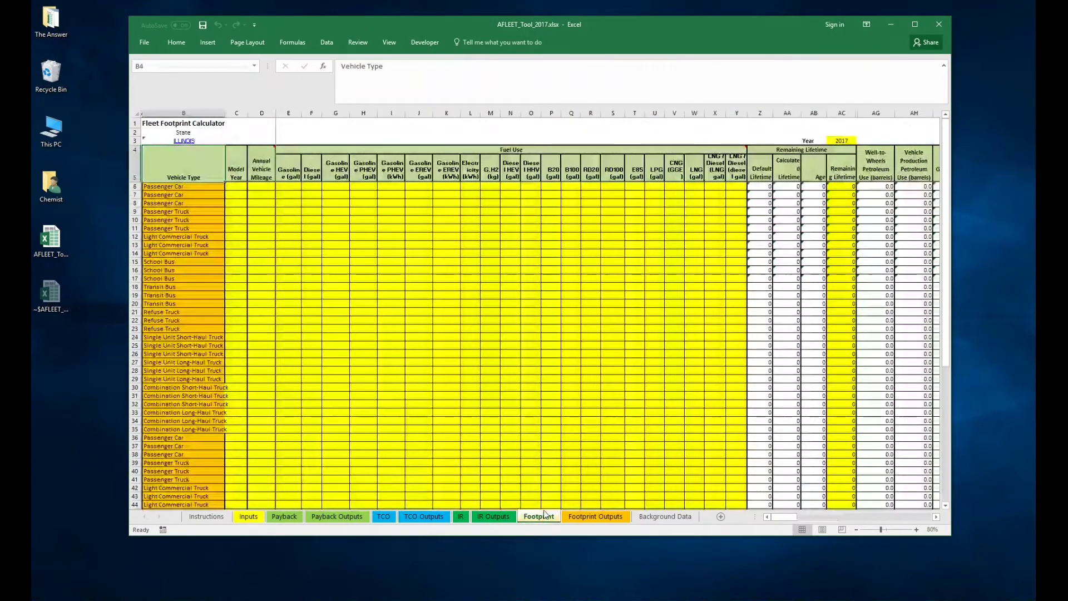
Step: Look through the Fleet Footprint Calculator's vehicle rows on the Footprint sheet
click(544, 518)
scroll(579, 426, down, 12)
scroll(578, 426, up, 12)
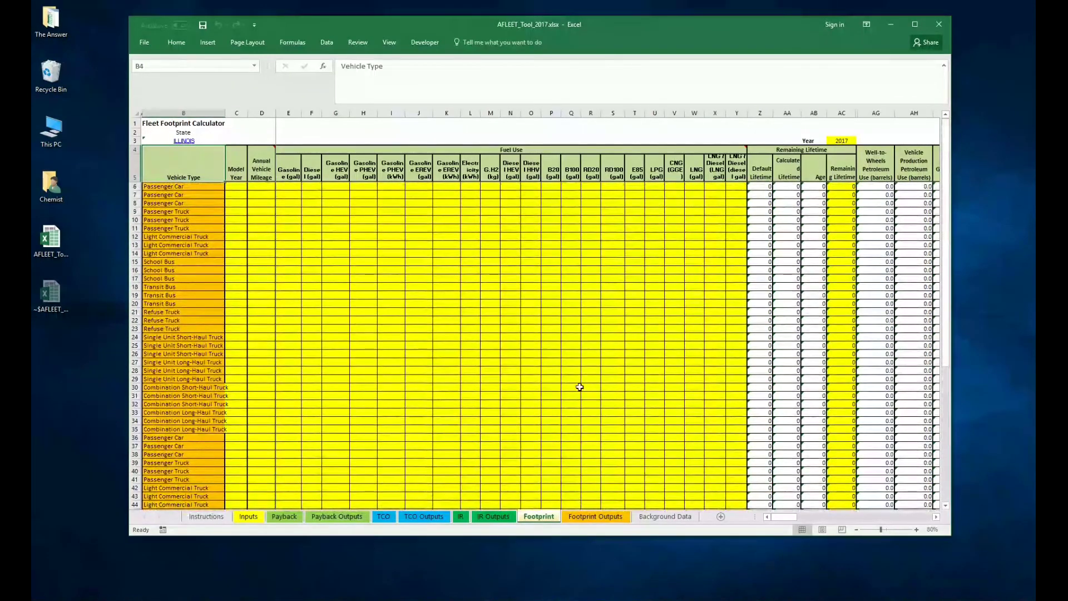
mouse_move(782, 515)
mouse_down()
mouse_move(852, 508)
mouse_move(782, 515)
mouse_up()
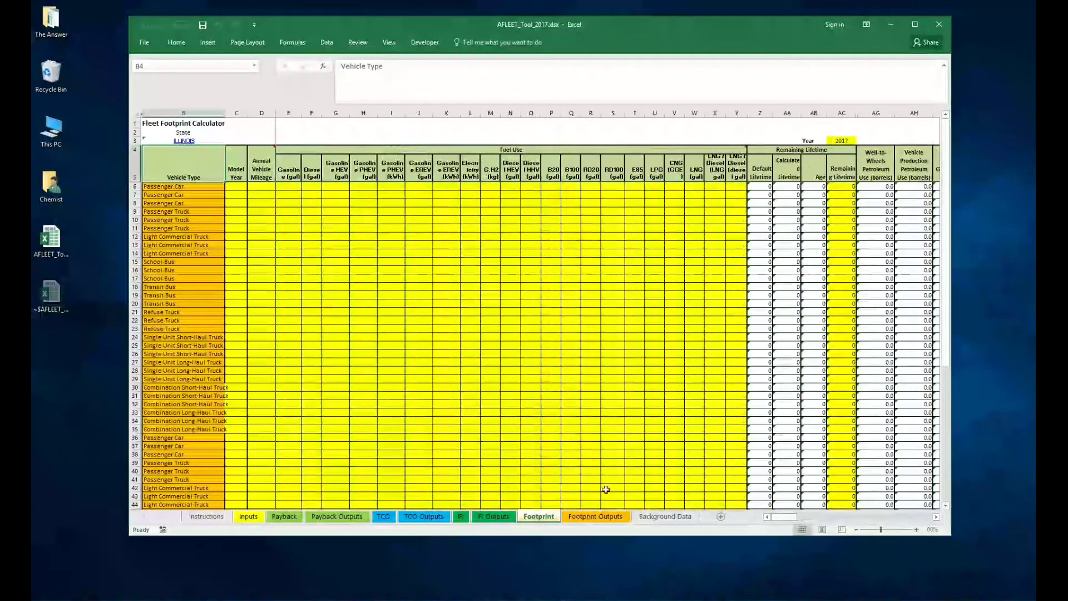
Step: Revisit the Instructions and Inputs sheets, ending on the Payback Outputs sheet
click(207, 518)
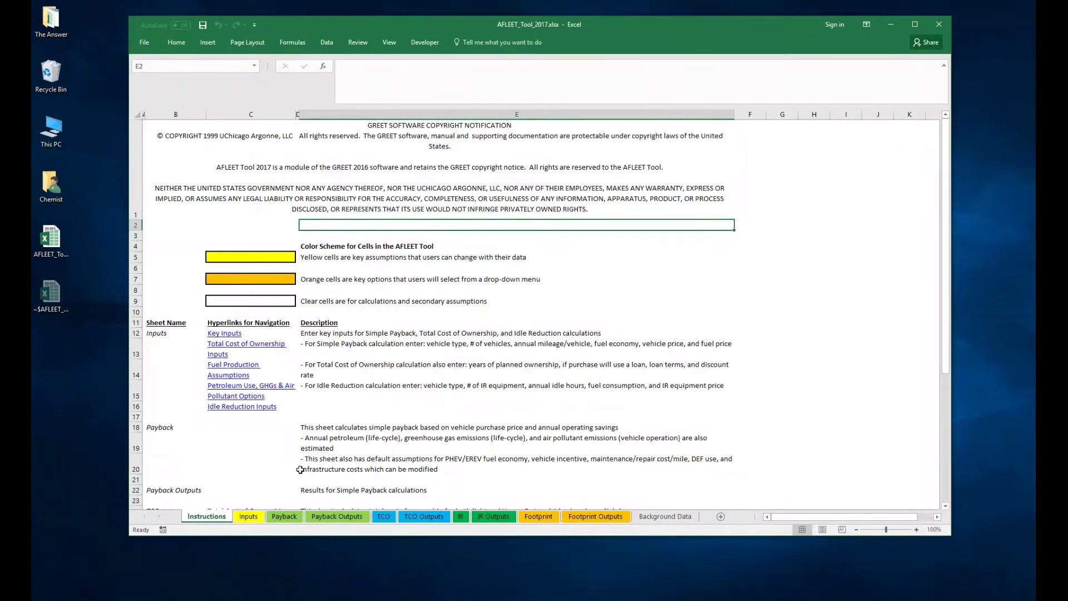
click(249, 516)
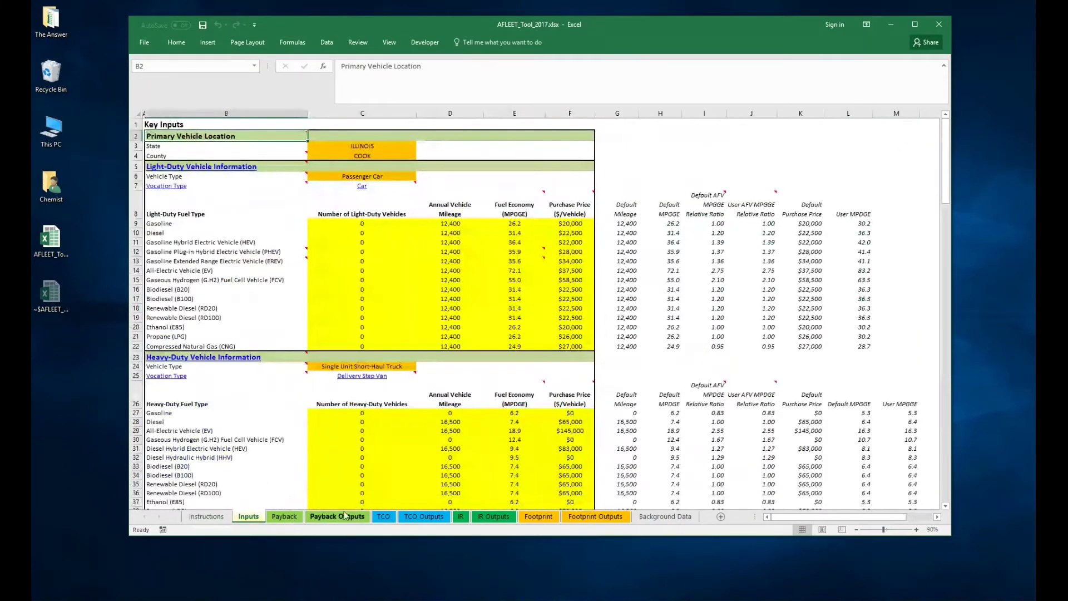
click(338, 517)
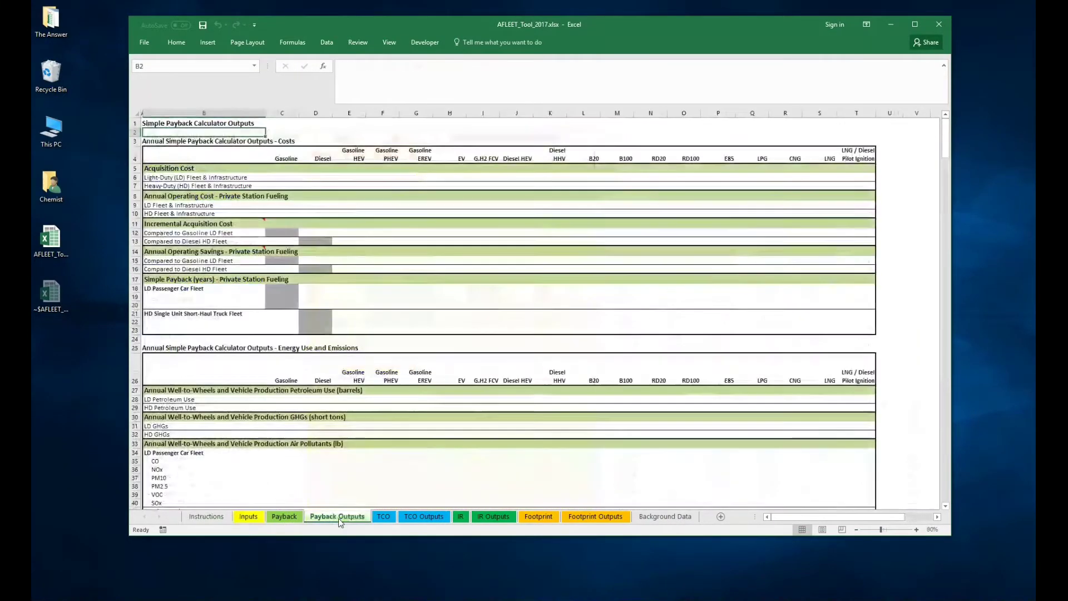
Step: Look through the State and County choices under Primary Vehicle Location on the Inputs sheet
click(248, 518)
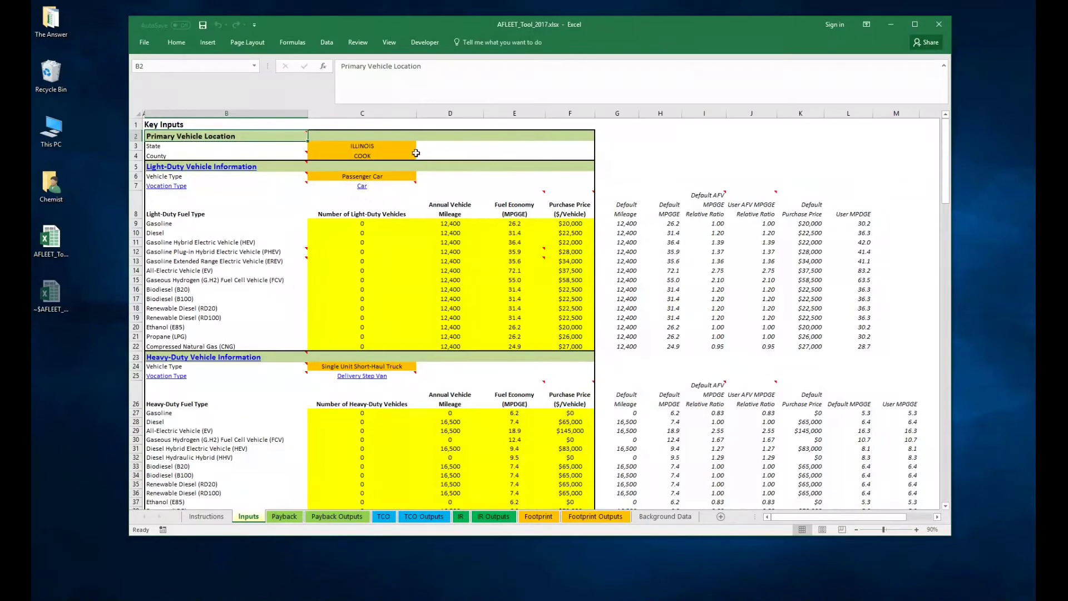
click(382, 147)
click(421, 146)
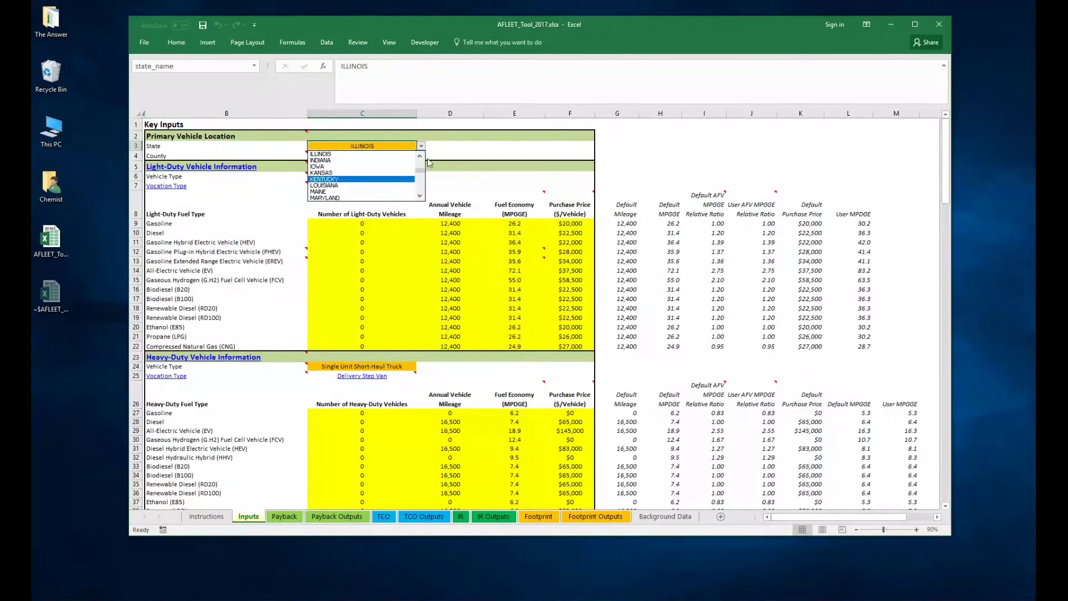
click(421, 146)
click(412, 157)
click(422, 156)
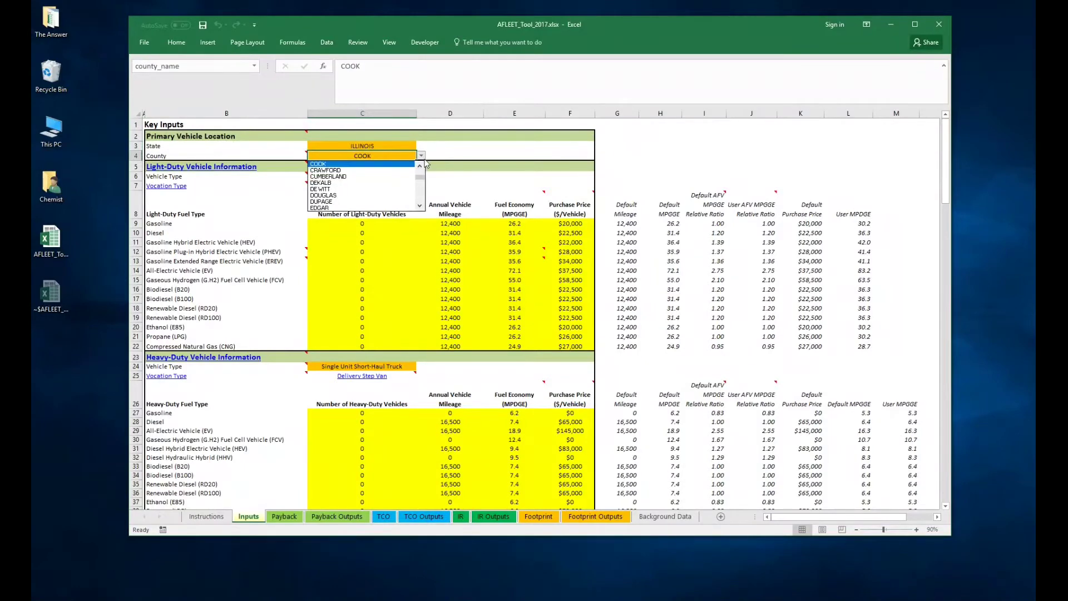
Step: Examine the Fueling Type options and the fuel price section on the Inputs sheet, leaving Private Station selected
scroll(423, 223, down, 18)
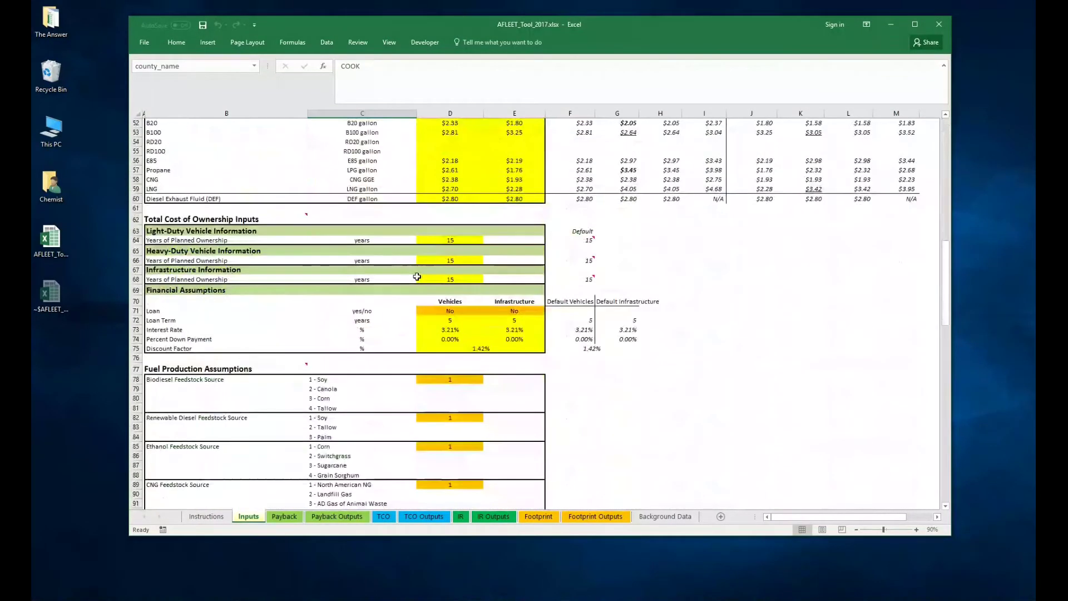
scroll(417, 277, up, 9)
click(373, 304)
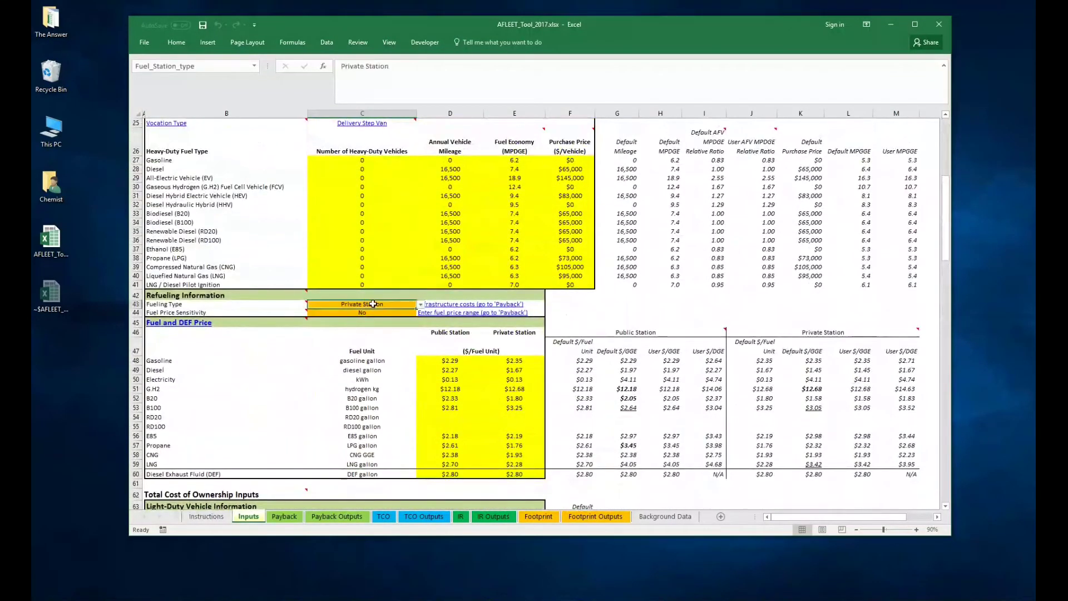
click(421, 304)
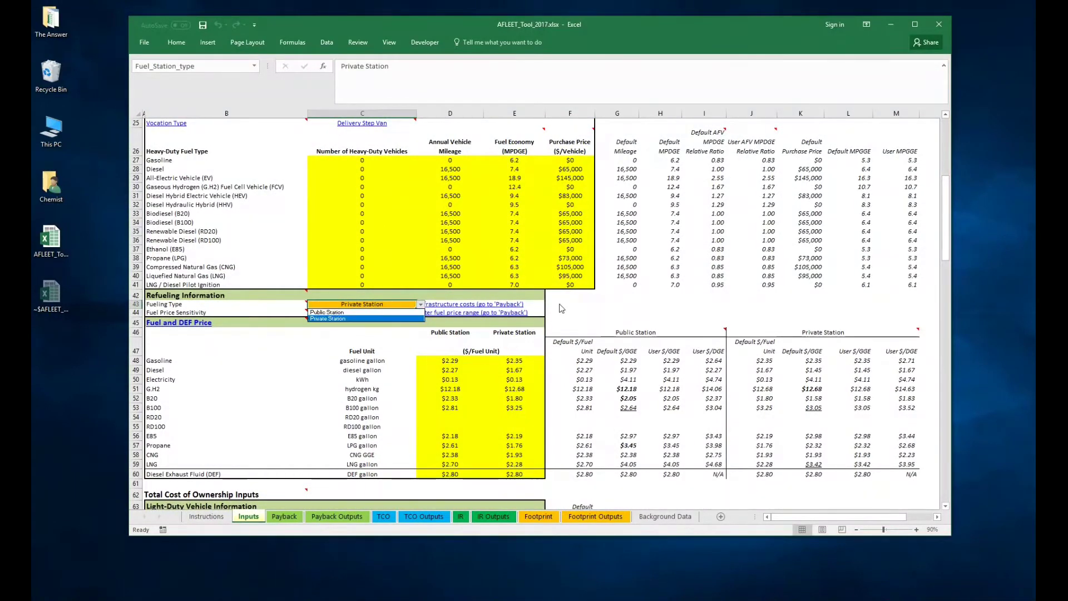
click(560, 304)
click(567, 295)
scroll(553, 315, down, 4)
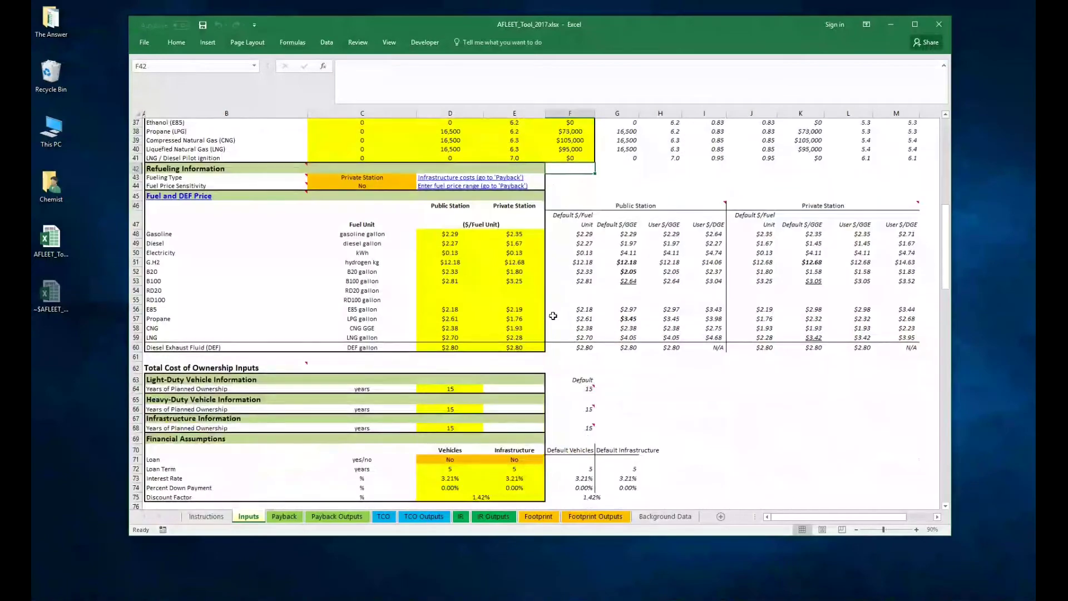
scroll(553, 316, down, 3)
scroll(553, 316, up, 15)
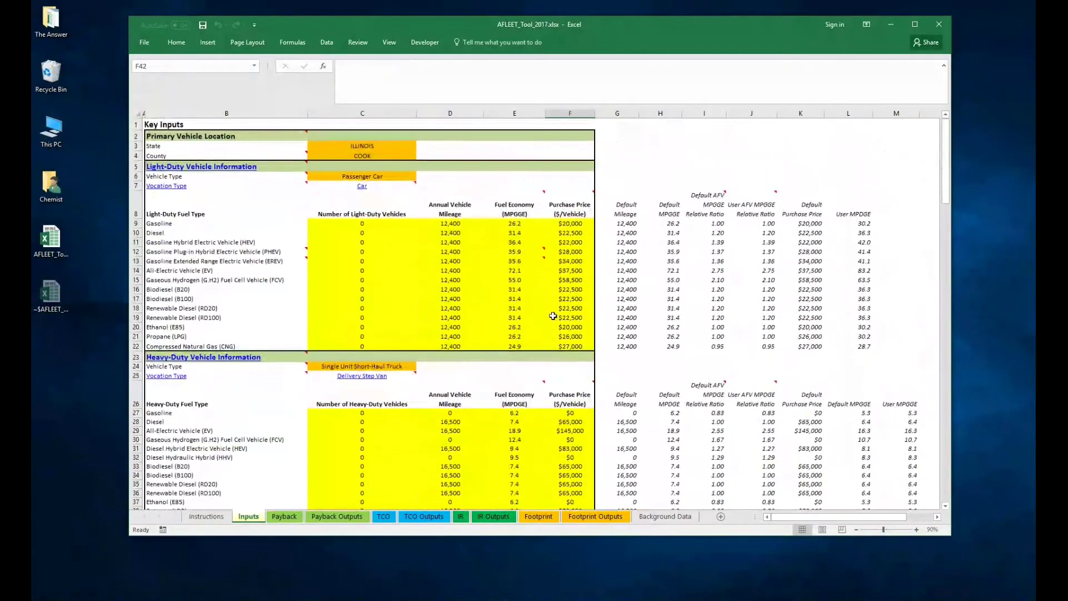
Step: Read the note attached to the Total Cost of Ownership Inputs heading on the Inputs sheet
scroll(478, 328, down, 17)
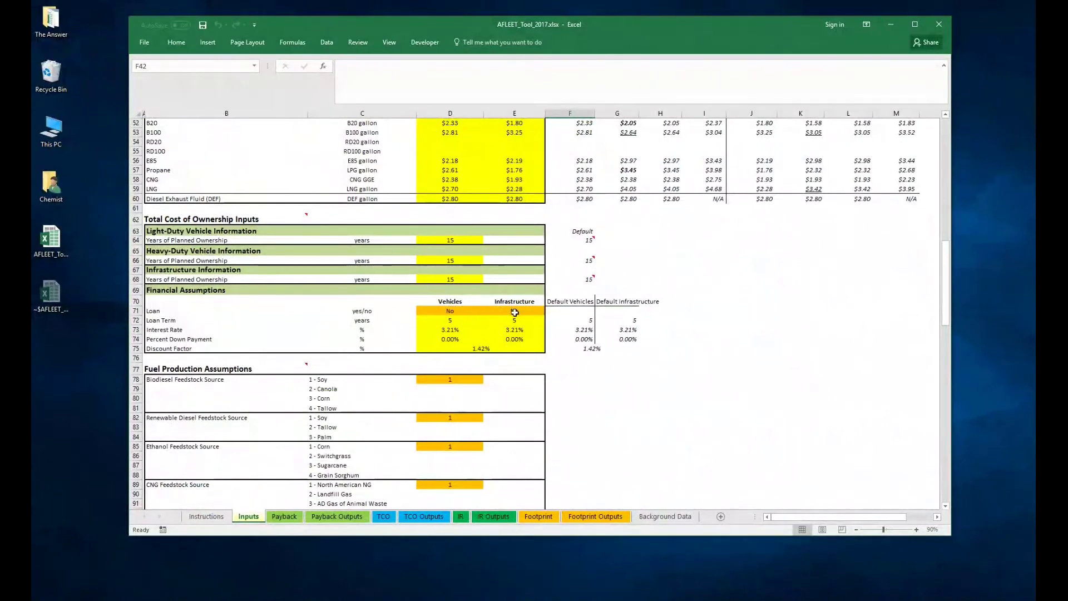
click(227, 219)
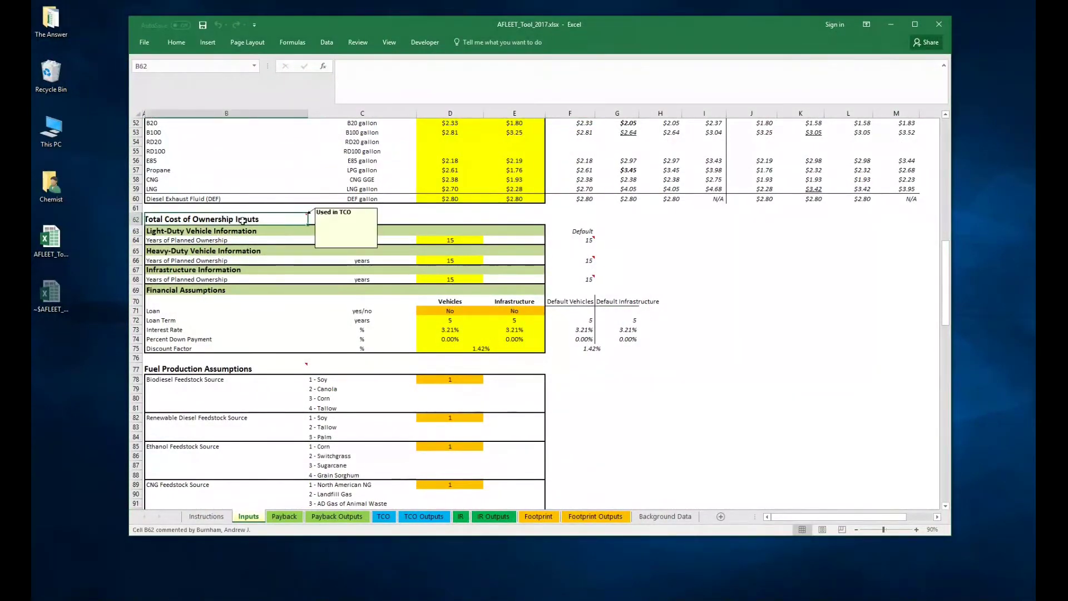
click(557, 217)
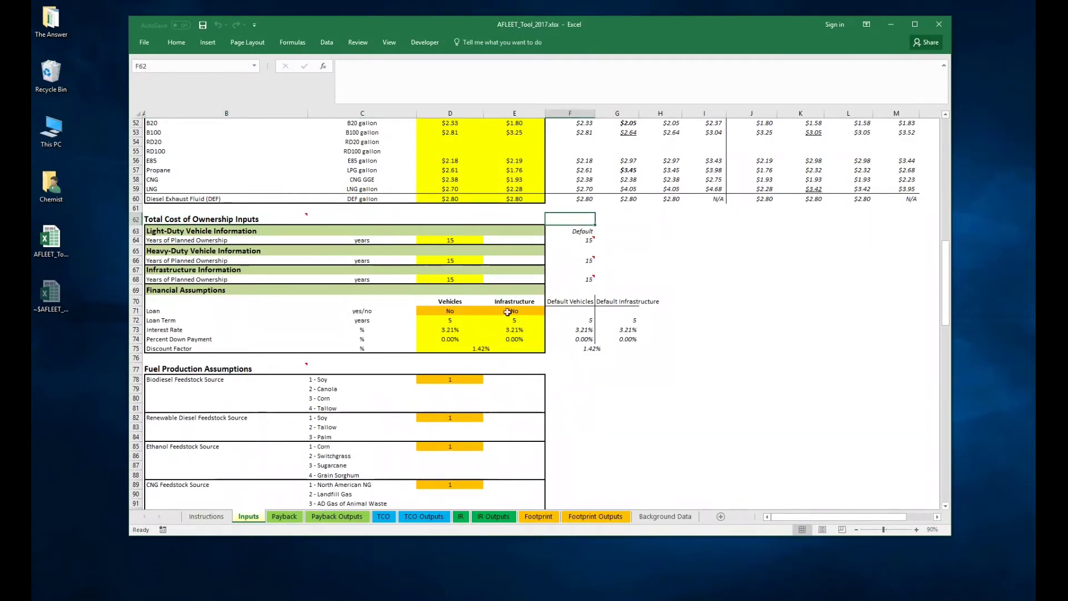
Step: Try the Yes option for the Vehicles loan under Financial Assumptions and return it to No
click(455, 312)
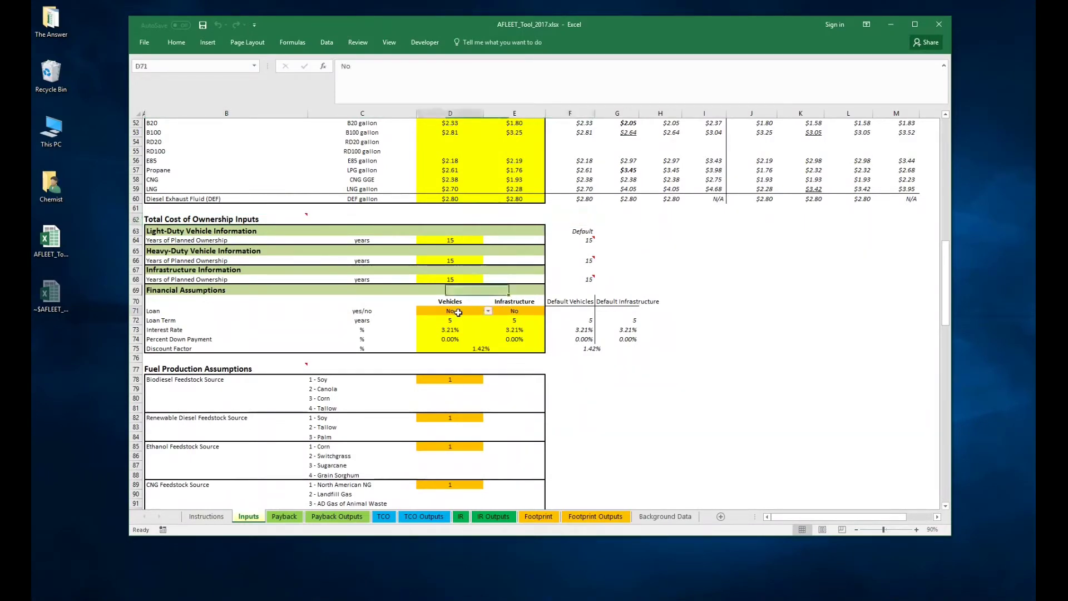
click(488, 313)
click(468, 321)
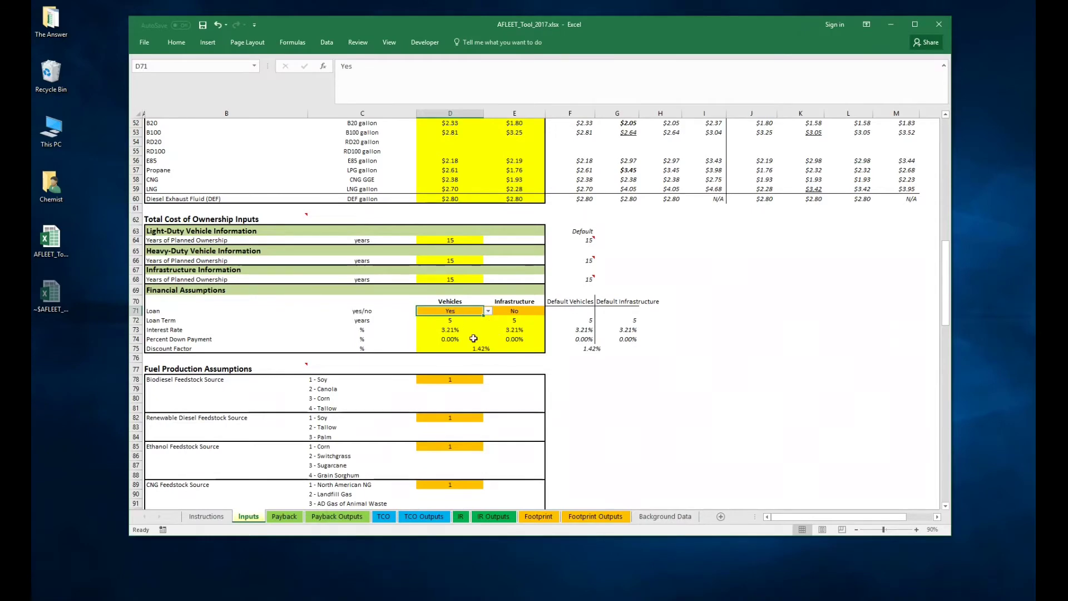
click(488, 311)
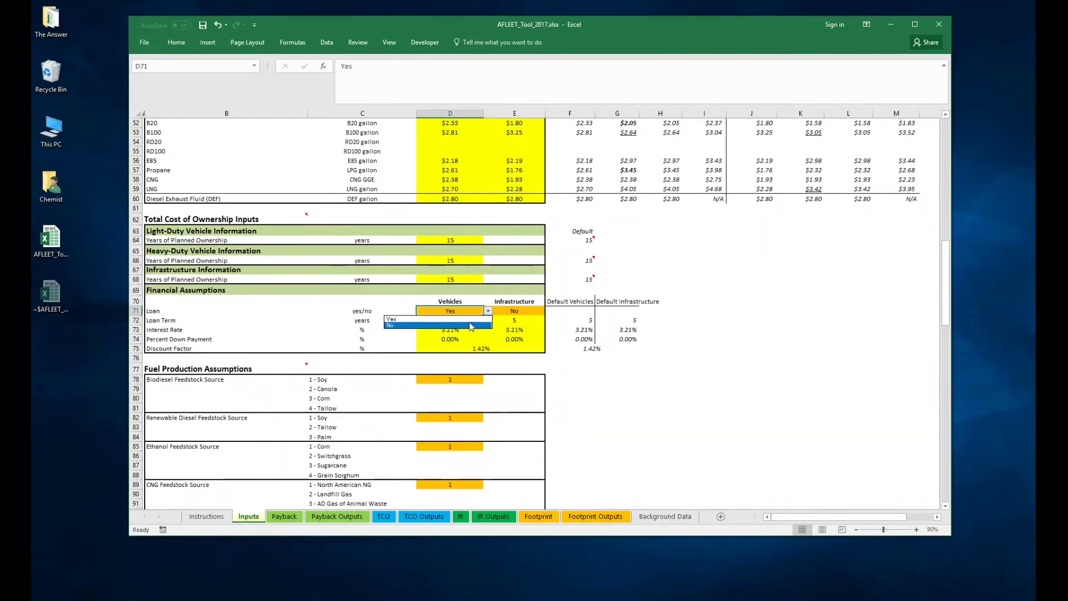
click(470, 326)
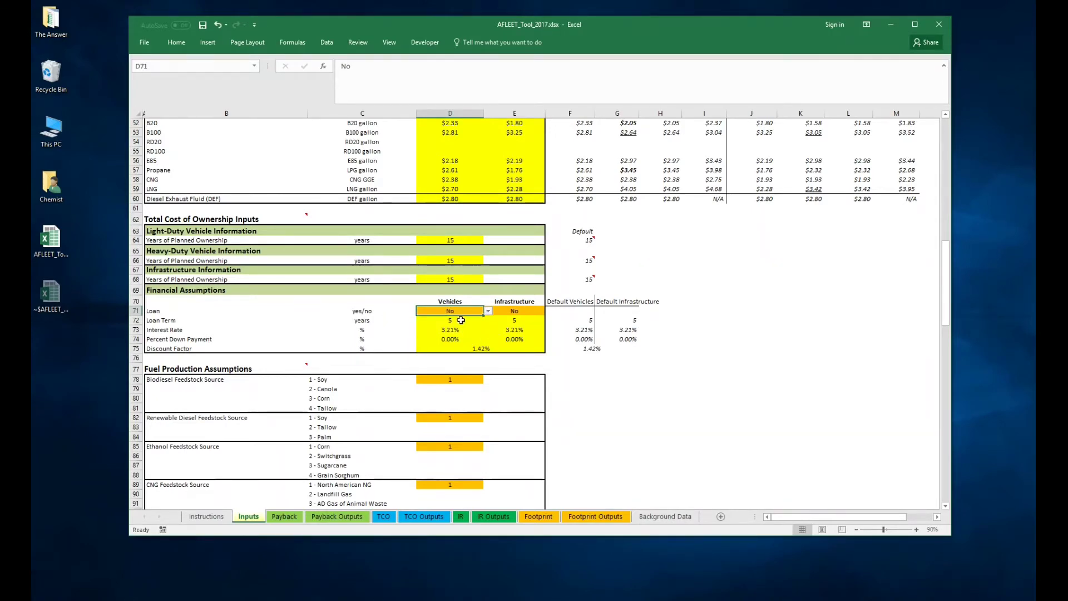
click(600, 357)
Step: Set the number of light-duty Gasoline vehicles to 5 in the Light-Duty Vehicle Information section
scroll(562, 383, up, 17)
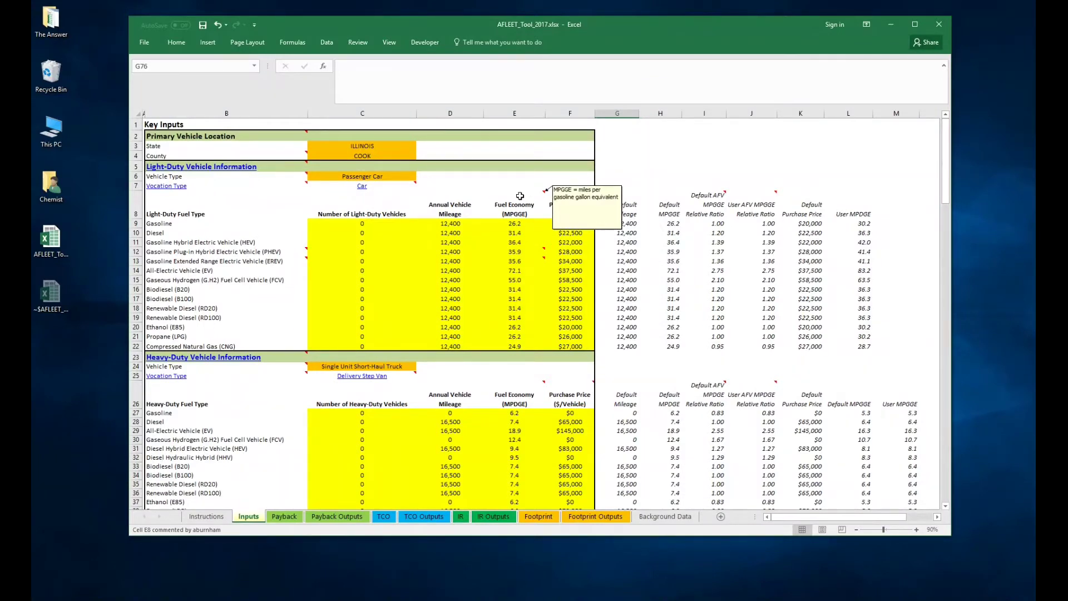
click(383, 225)
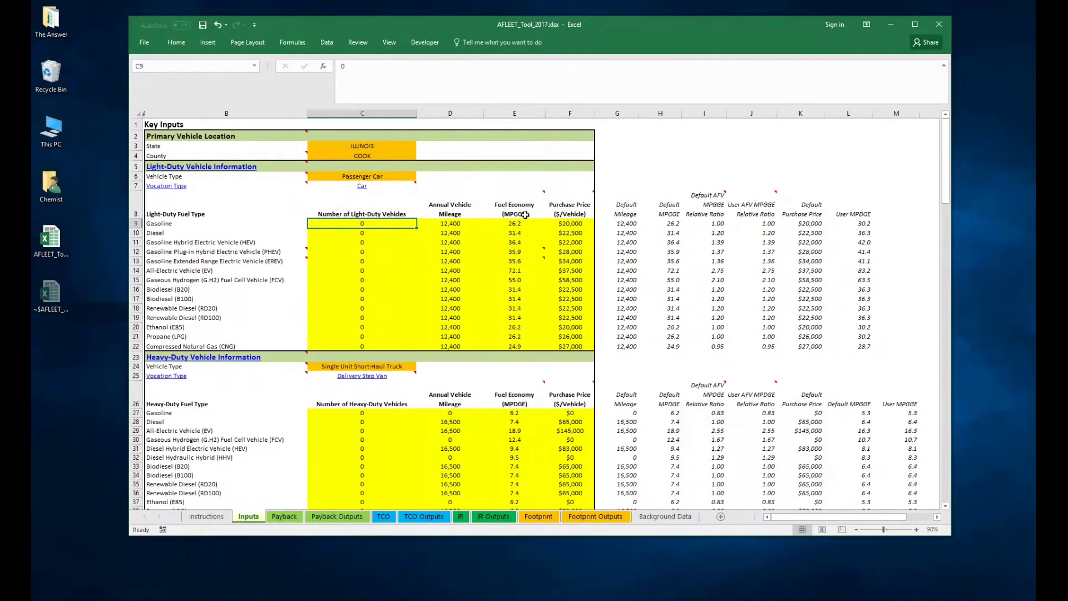
mouse_move(522, 201)
click(454, 213)
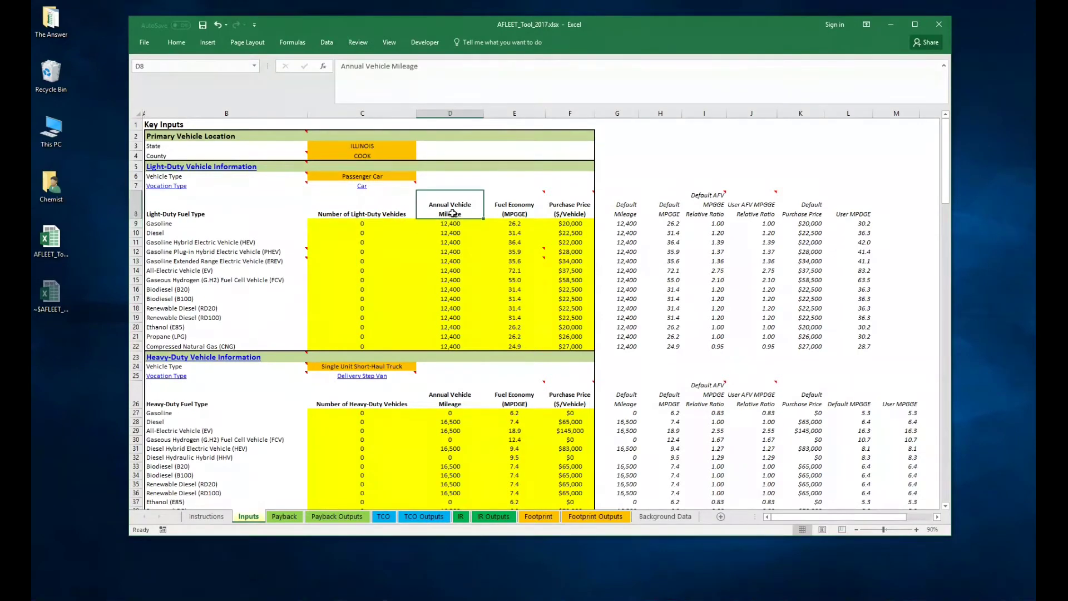
click(363, 226)
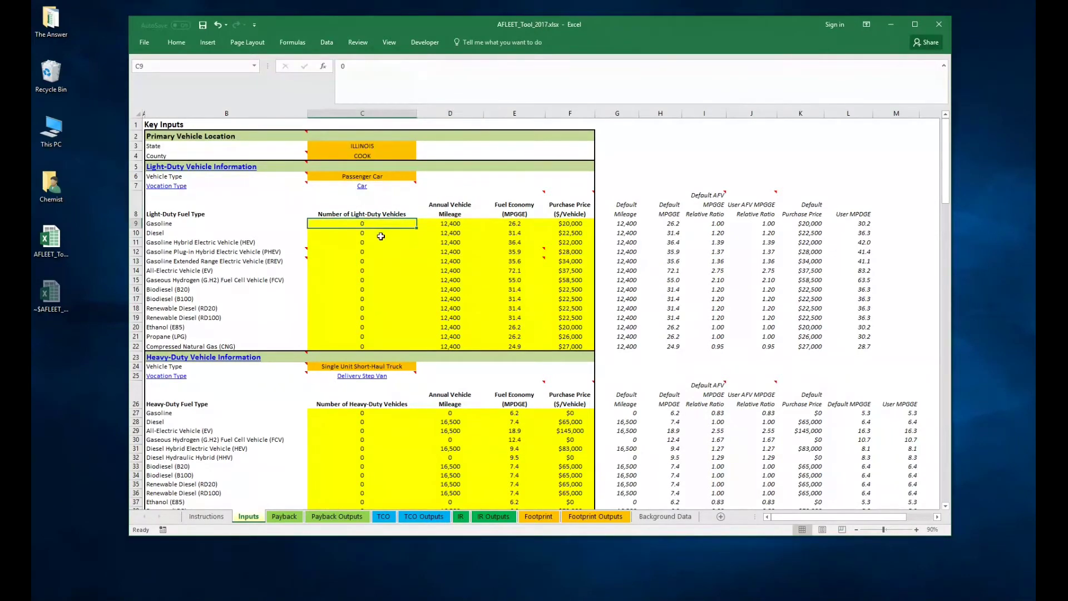
text(5)
key(Tab)
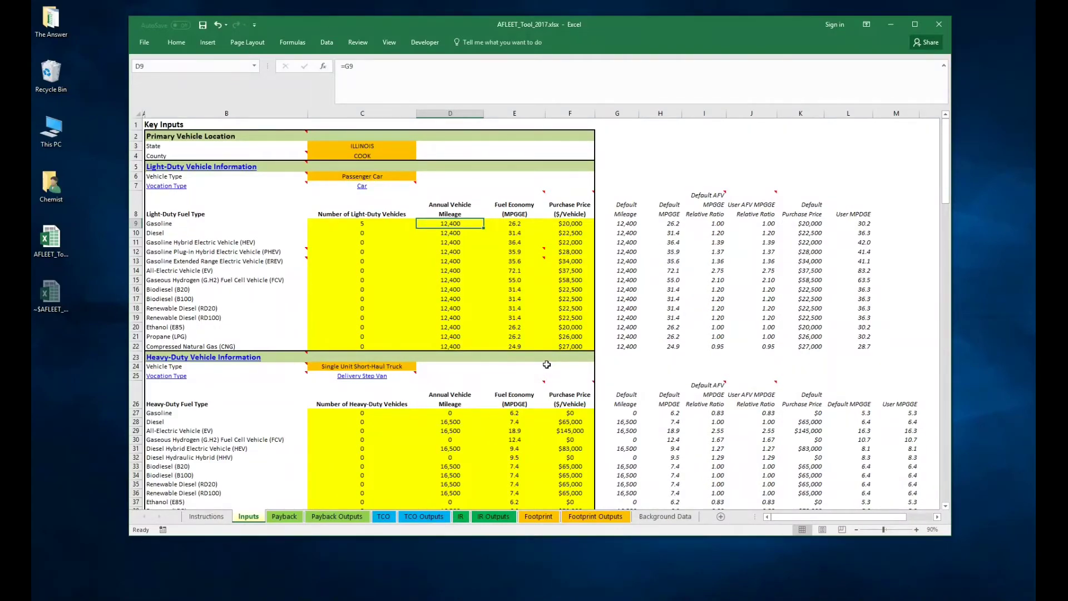
Step: Look over the light-duty and heavy-duty fuel type lists, locating light-duty Gasoline and heavy-duty Diesel
scroll(547, 364, down, 4)
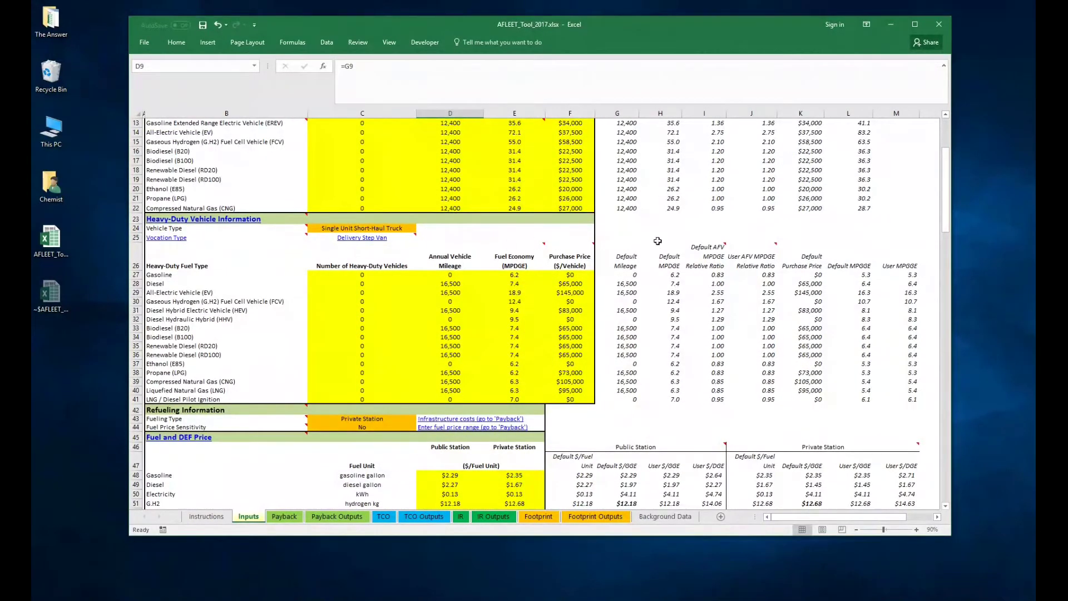
scroll(637, 299, up, 3)
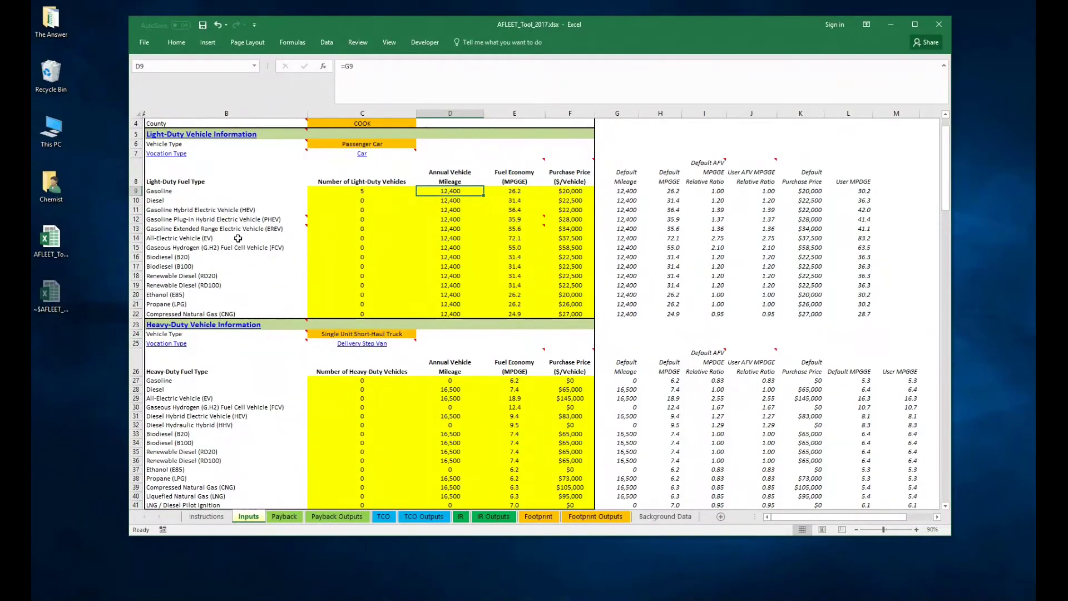
click(204, 193)
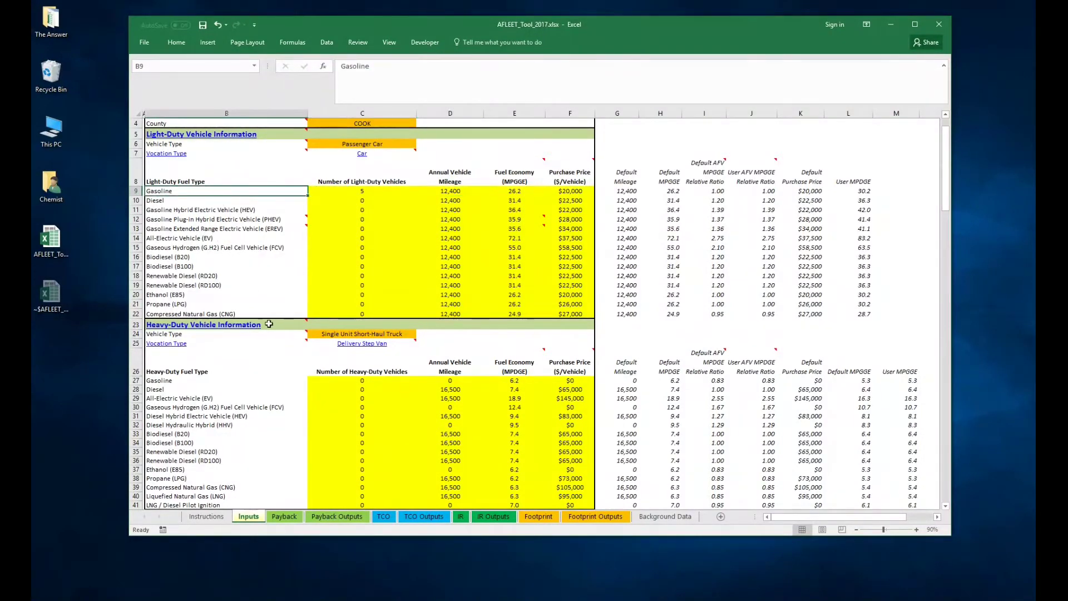
click(176, 390)
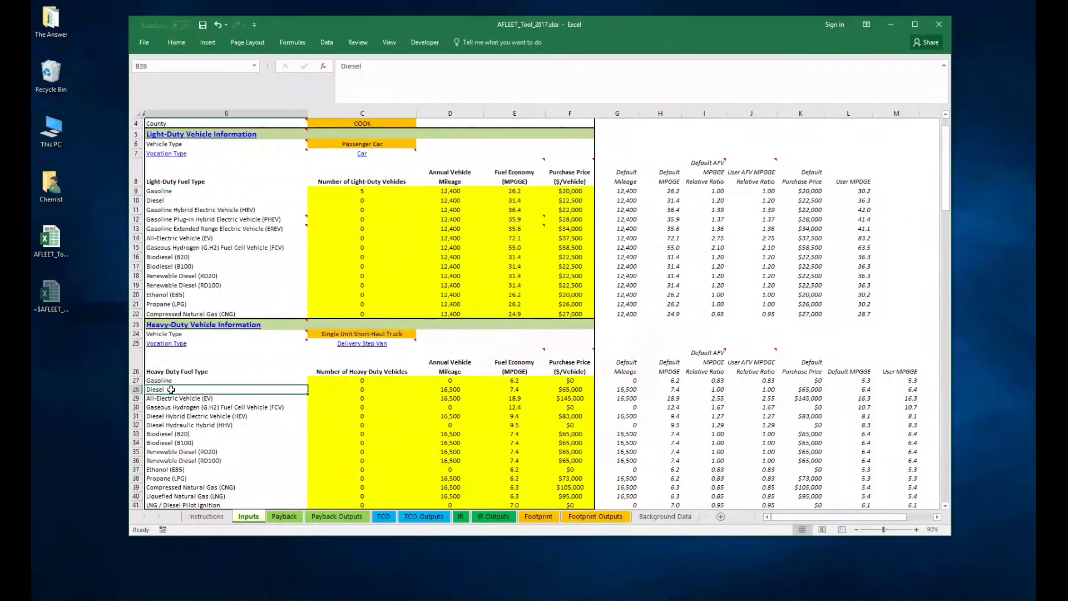
Step: Try a red font on the light-duty Diesel label and return it to black
click(173, 202)
click(176, 42)
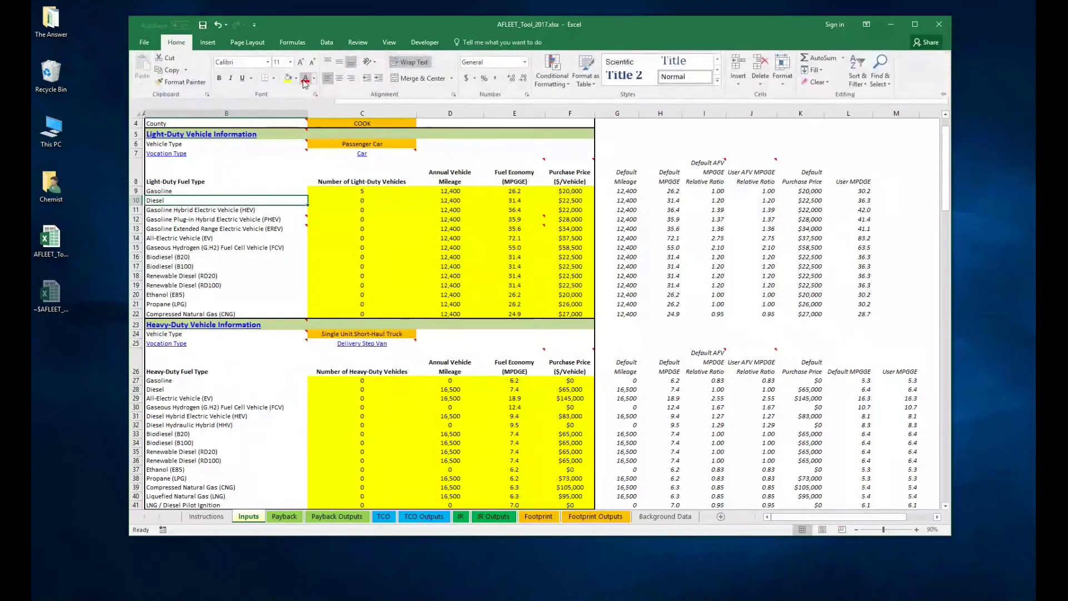
click(305, 78)
click(162, 387)
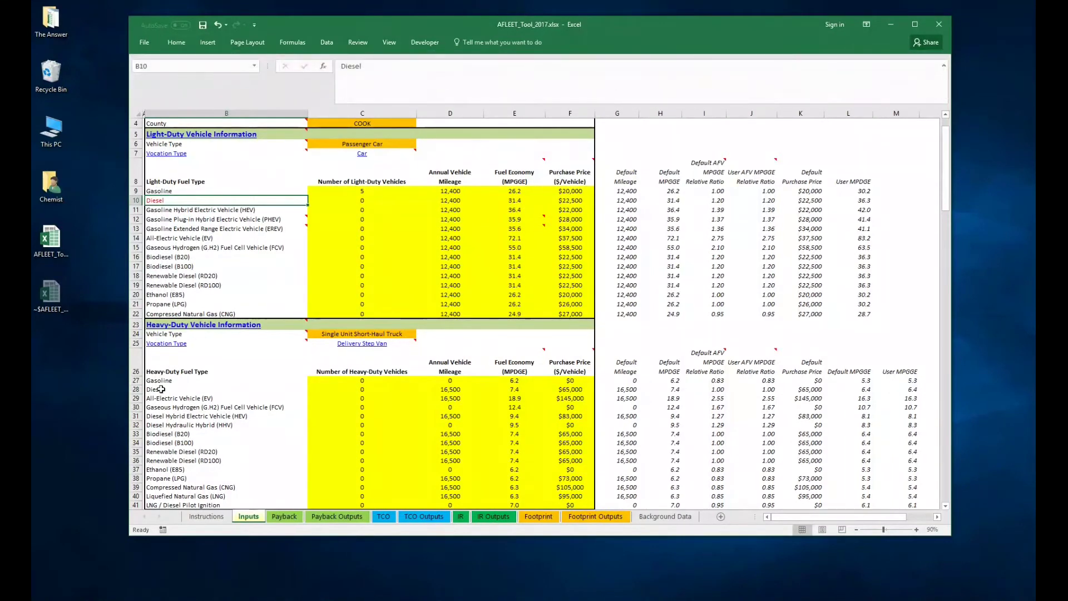
click(176, 42)
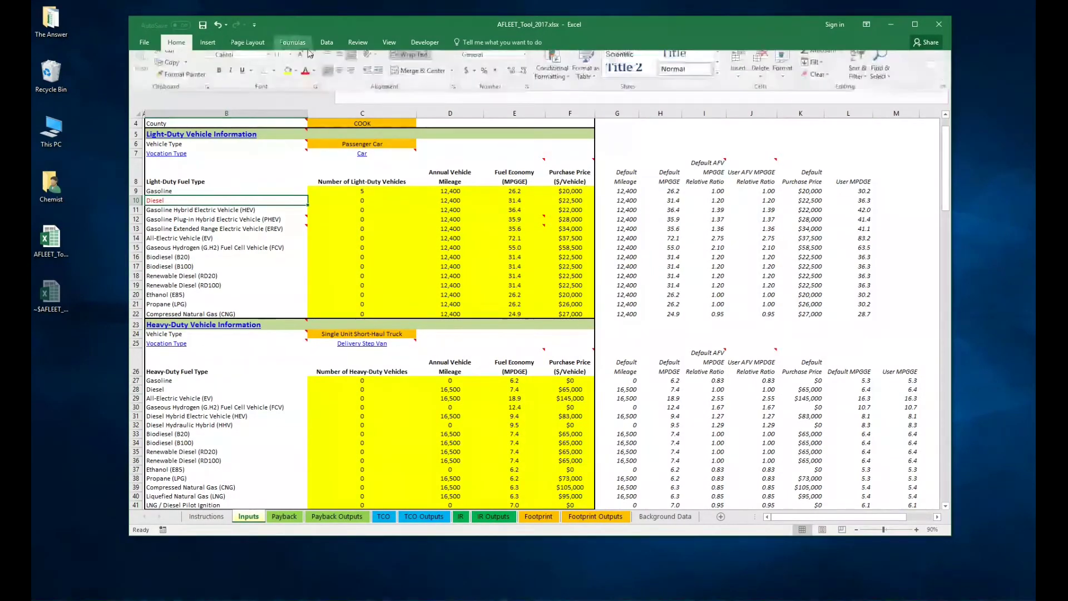
click(314, 79)
click(310, 91)
Step: Colour the light-duty Gasoline label's text red
click(194, 188)
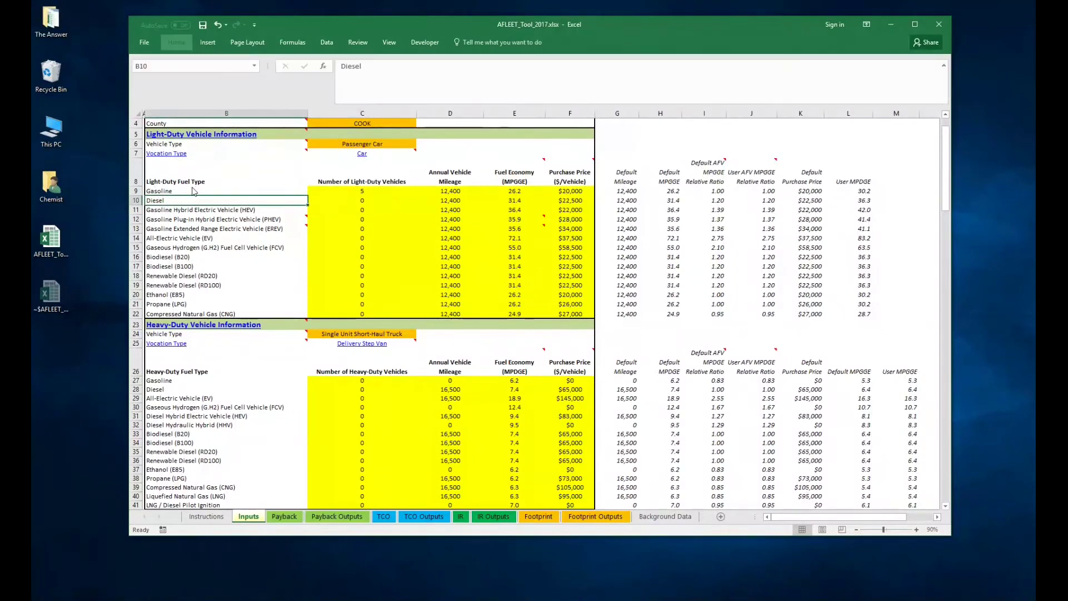
click(192, 190)
click(176, 42)
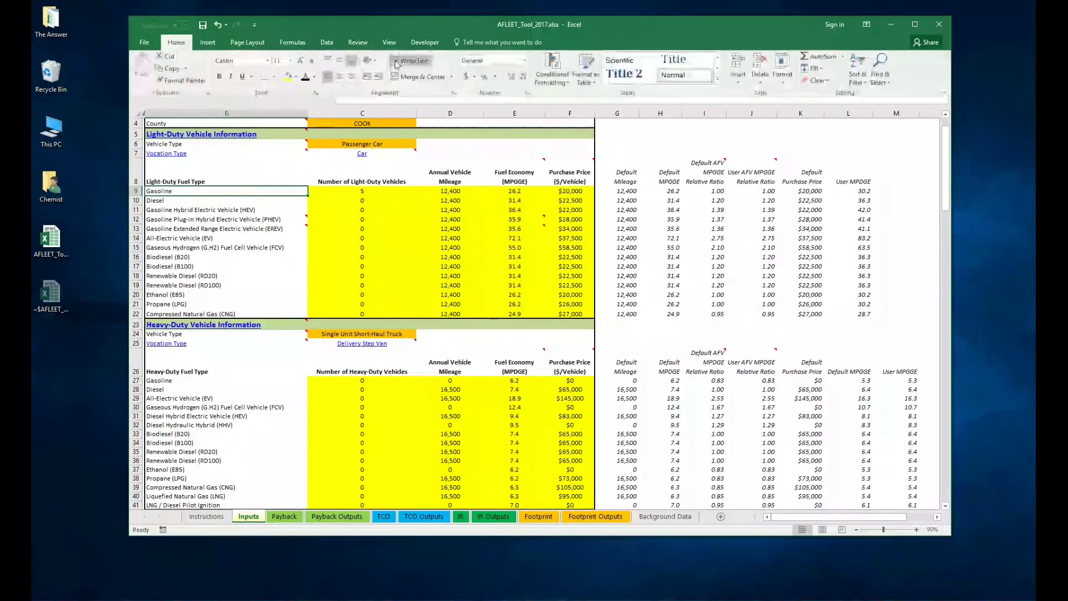
click(315, 80)
click(312, 170)
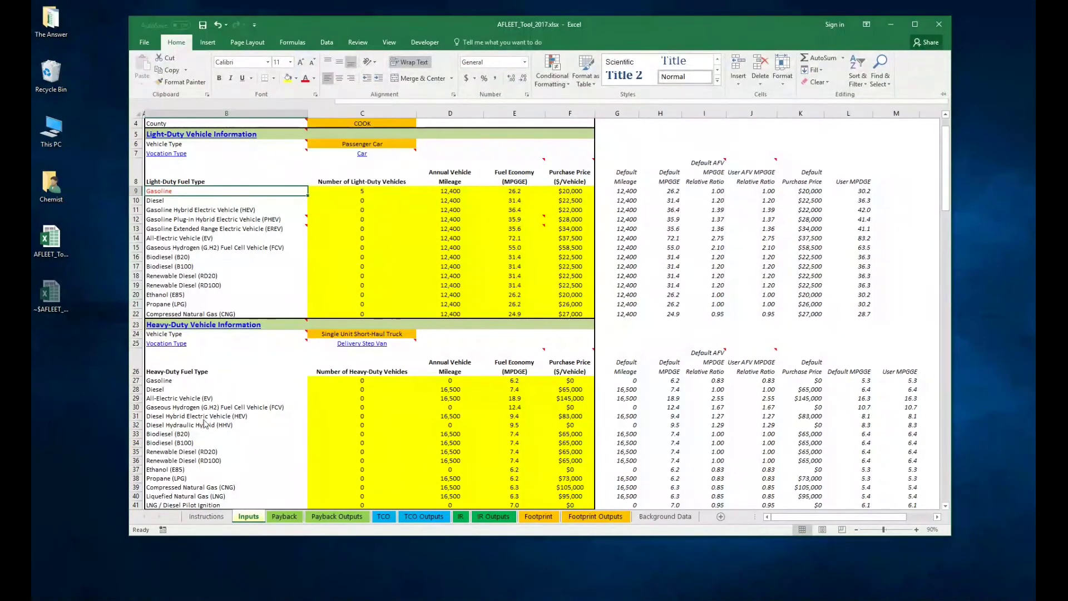
Step: Colour the heavy-duty Diesel label's text red
click(174, 388)
click(174, 389)
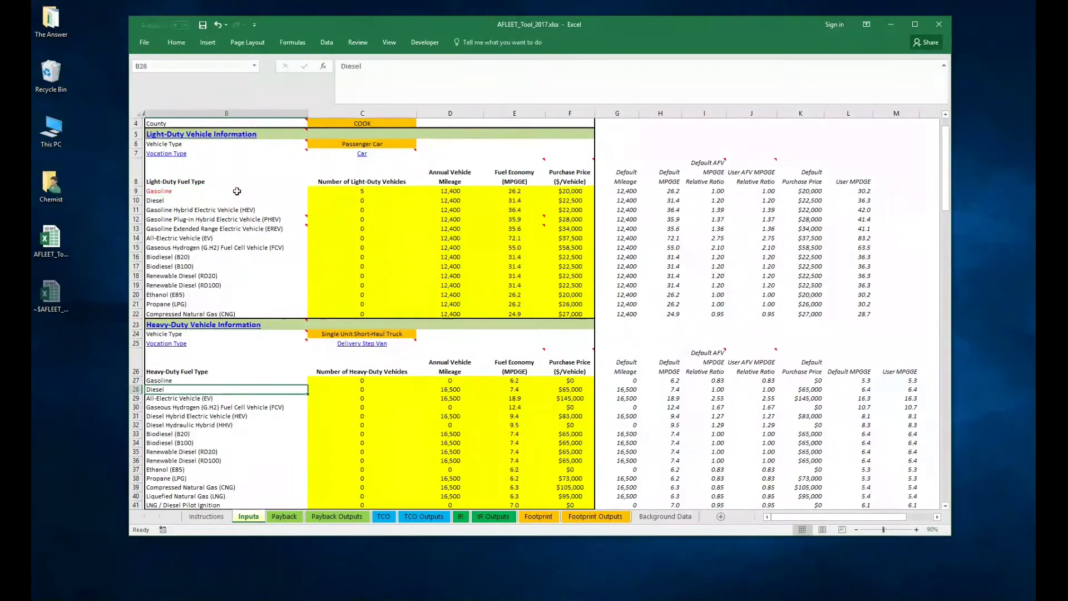
click(176, 41)
click(315, 78)
click(301, 396)
Step: Review the vehicle-count cells for heavy-duty Diesel and light-duty Gasoline on the Inputs sheet
click(345, 390)
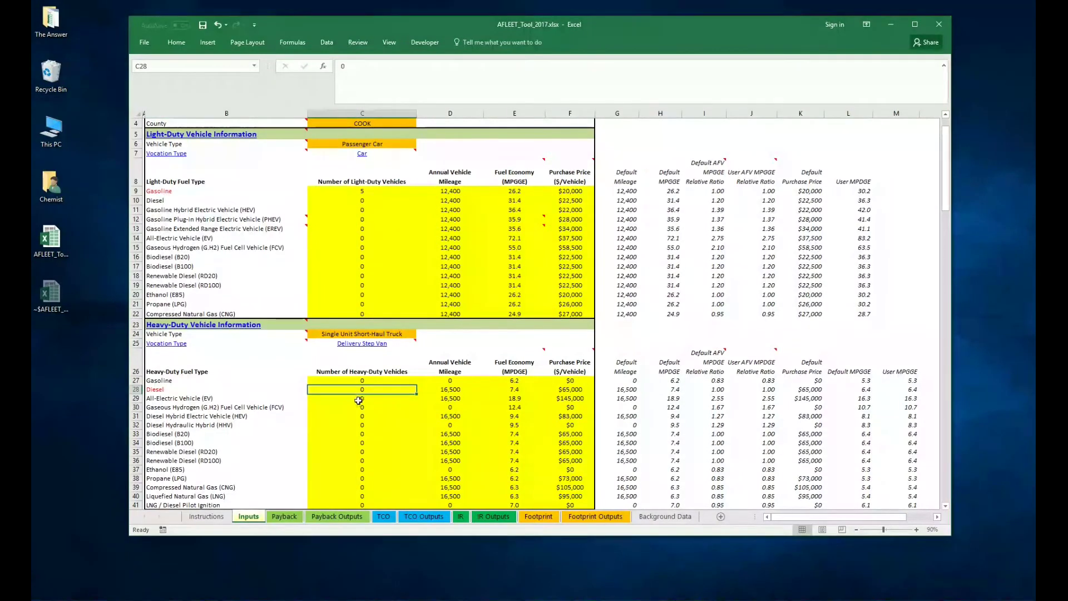
scroll(354, 398, down, 2)
scroll(359, 401, up, 1)
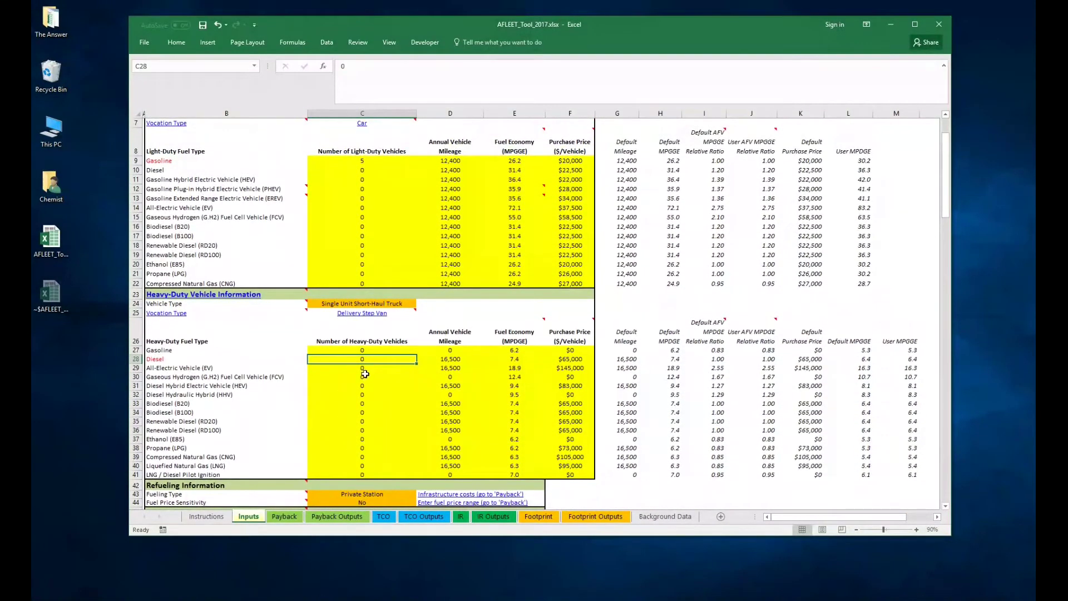
scroll(365, 374, down, 1)
scroll(372, 356, up, 2)
scroll(380, 337, down, 1)
click(362, 161)
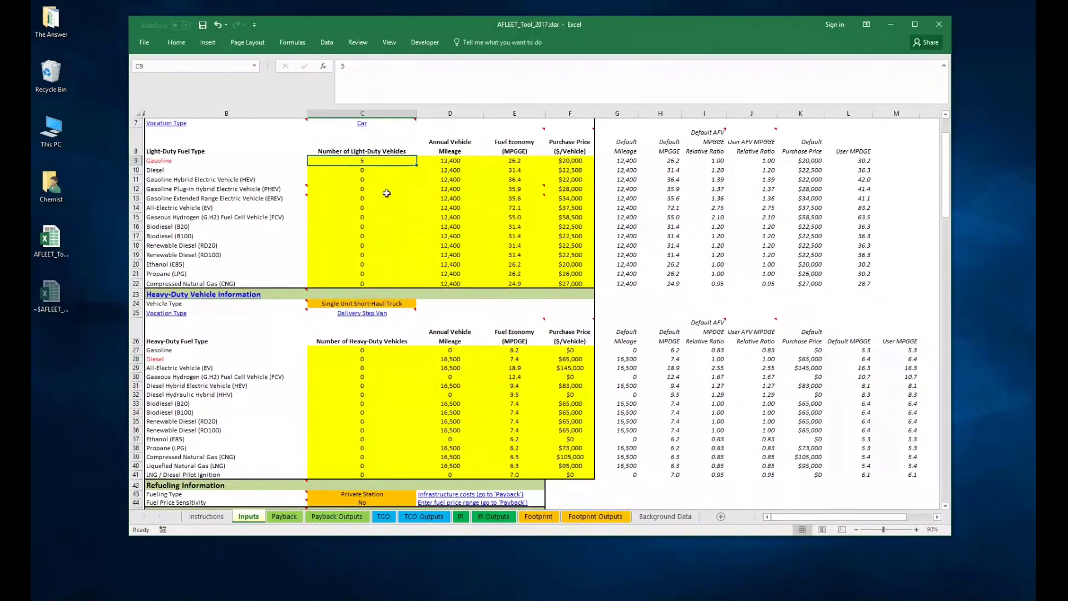
scroll(384, 192, up, 2)
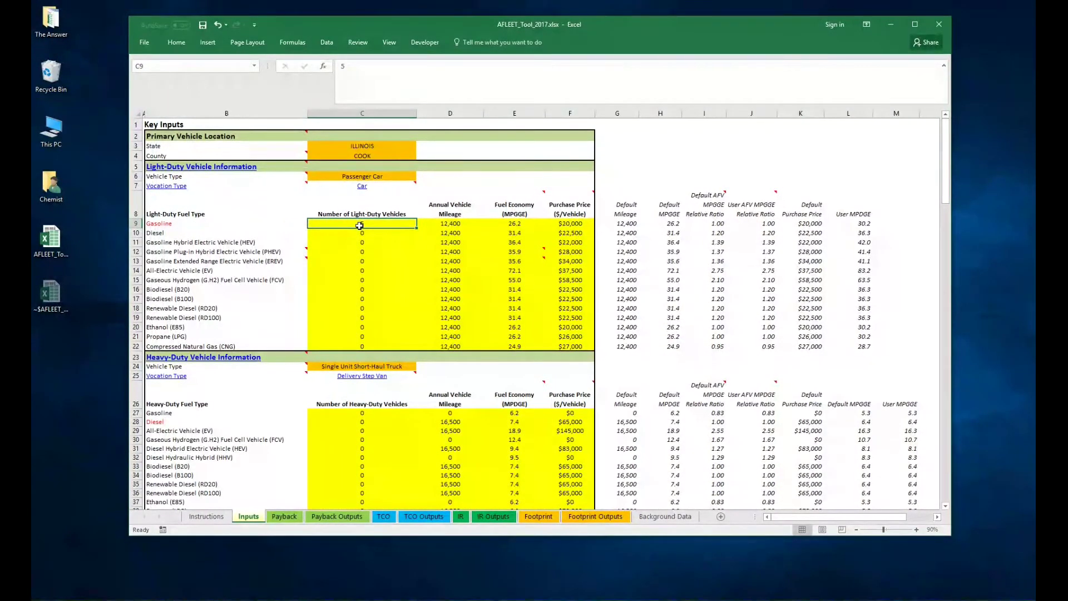
Step: Set the number of light-duty All-Electric Vehicles (EV) to 5 on the Inputs sheet
click(367, 274)
text(5)
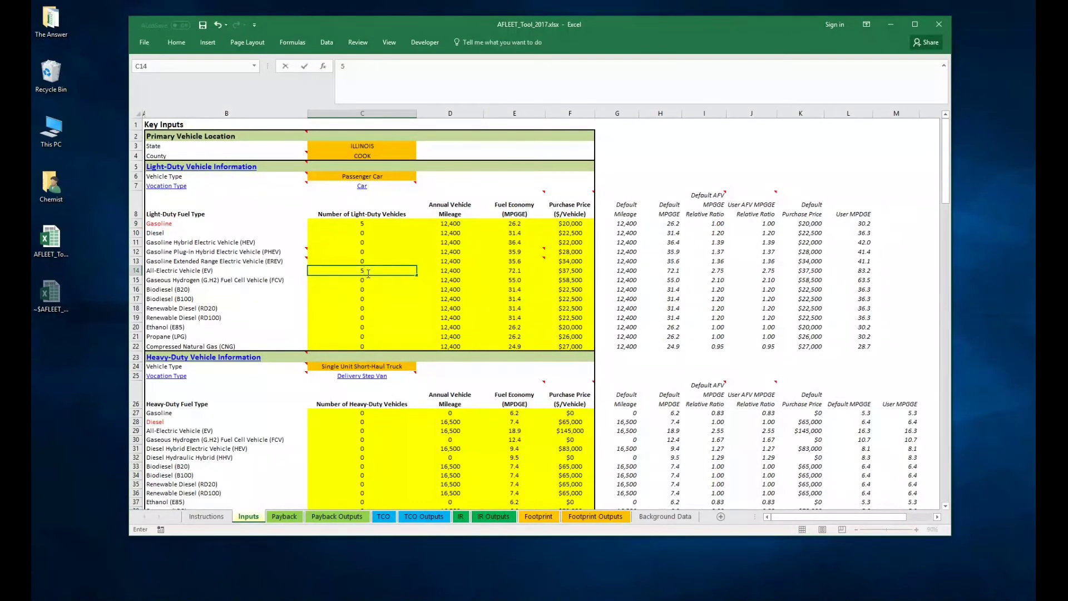
key(Return)
click(367, 273)
Step: Examine the Payback sheet and the cost, emissions and externality results for Gasoline and EV on Payback Outputs
click(285, 517)
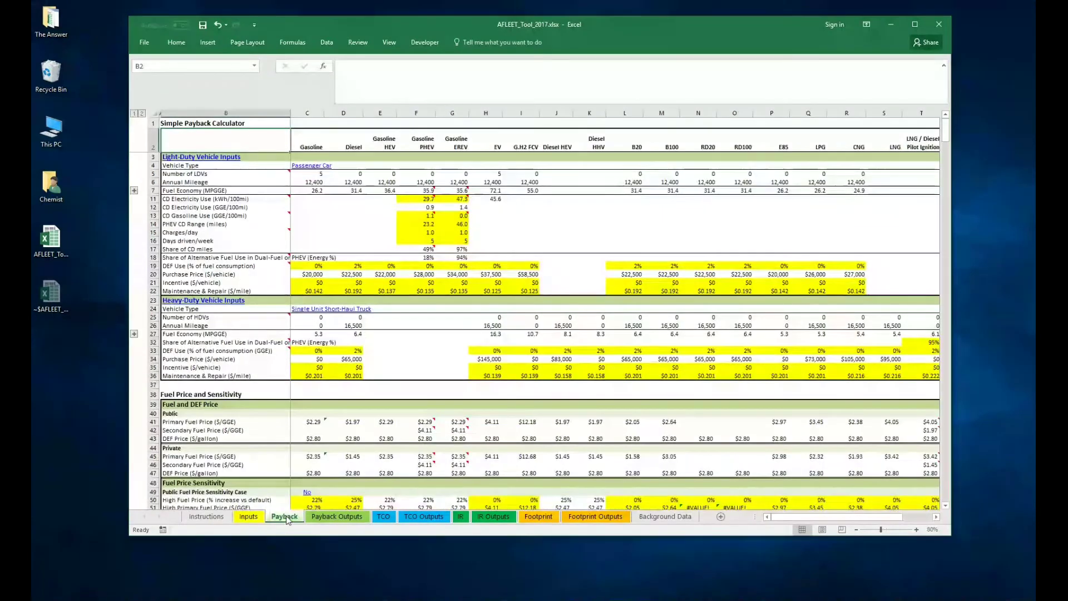
click(339, 517)
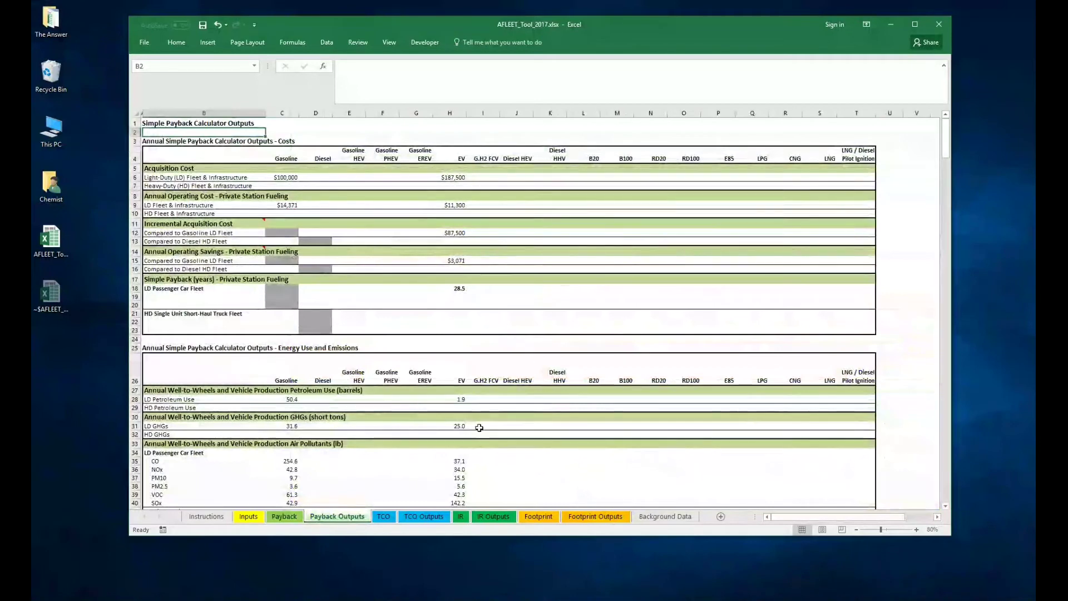
scroll(479, 428, down, 3)
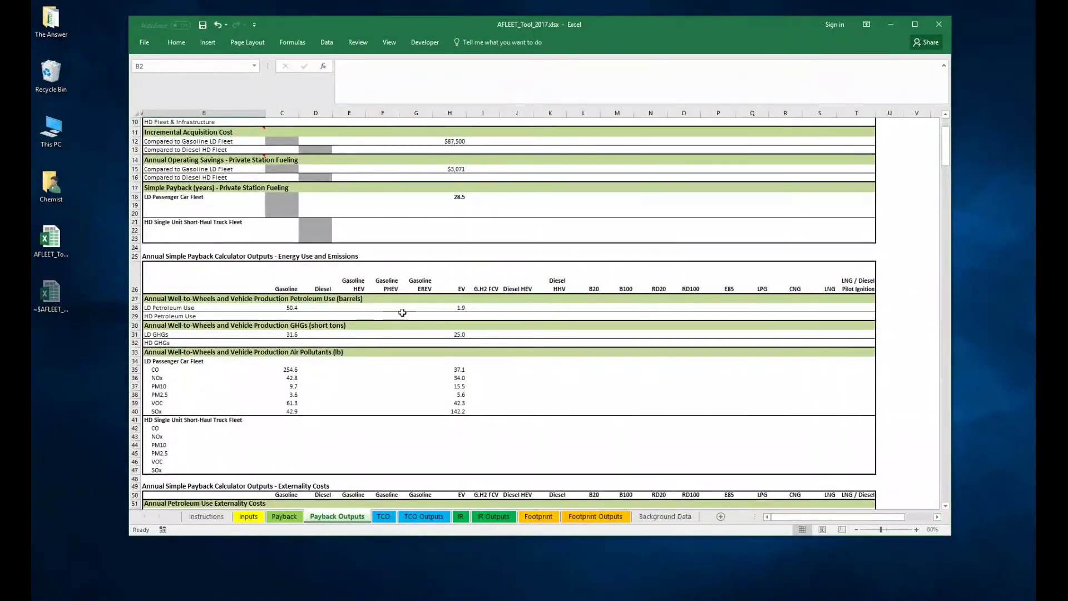
scroll(345, 309, down, 10)
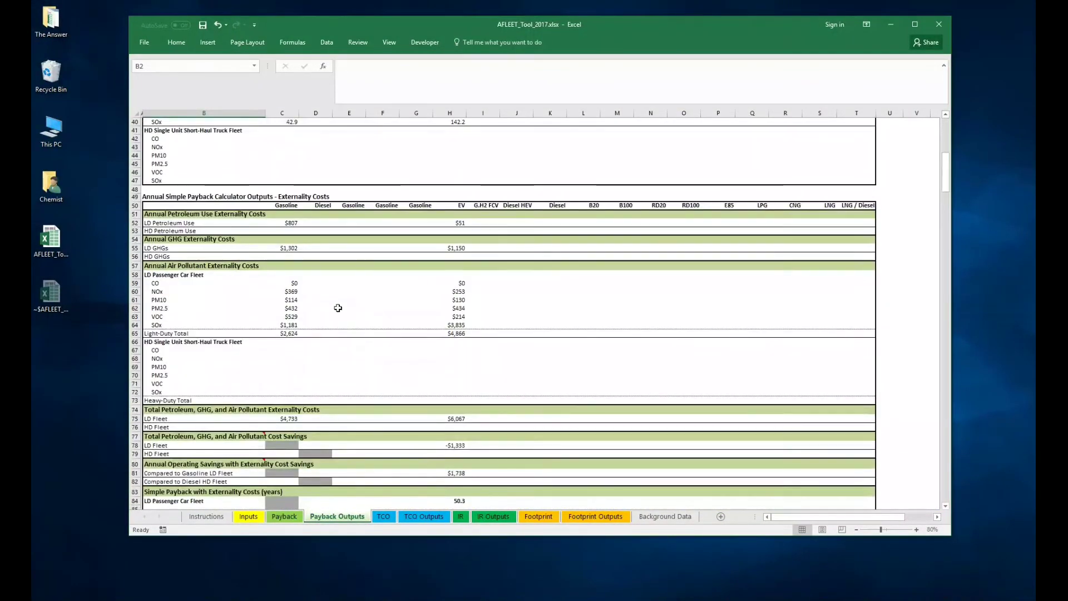
scroll(345, 312, down, 1)
scroll(500, 389, up, 4)
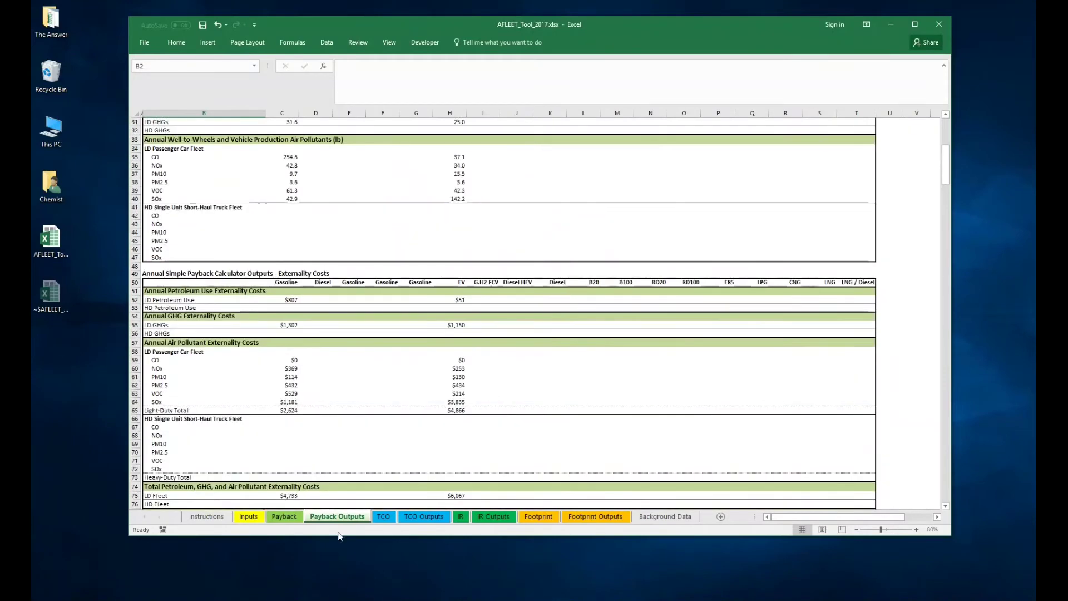
Step: Compare the refueling and fuel price entries on the Inputs sheet with the detailed fuel price and sensitivity rows on the Payback sheet
click(248, 516)
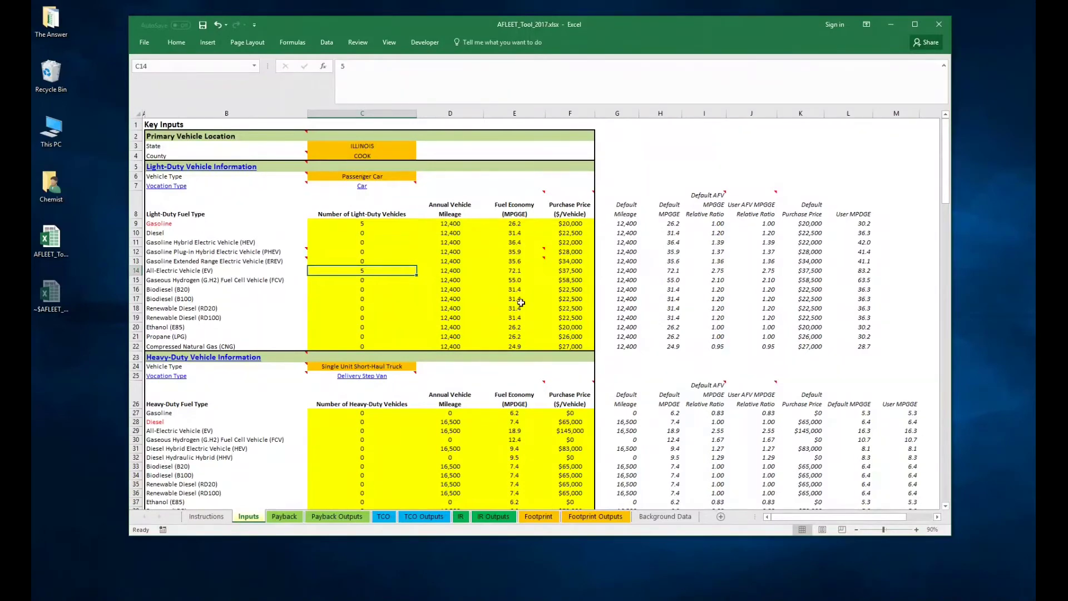
scroll(520, 303, down, 7)
scroll(355, 484, down, 2)
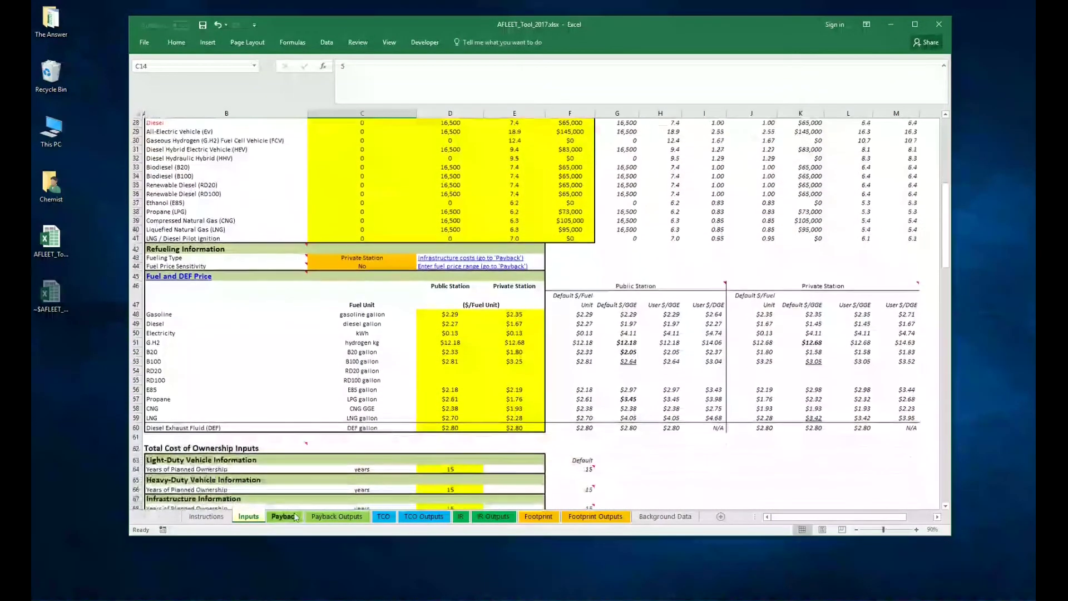
click(294, 518)
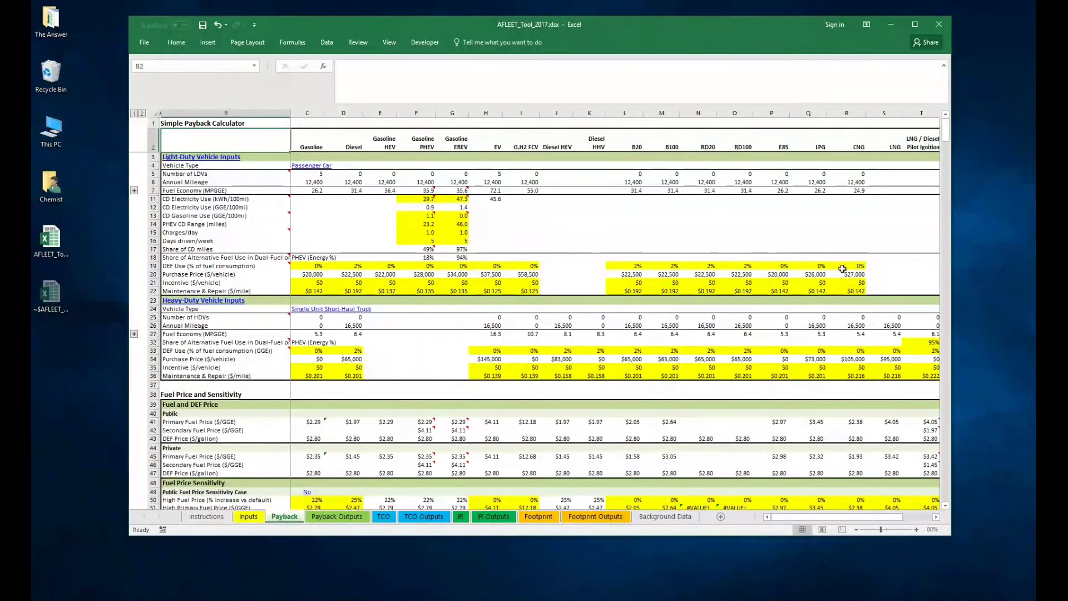
scroll(671, 303, down, 15)
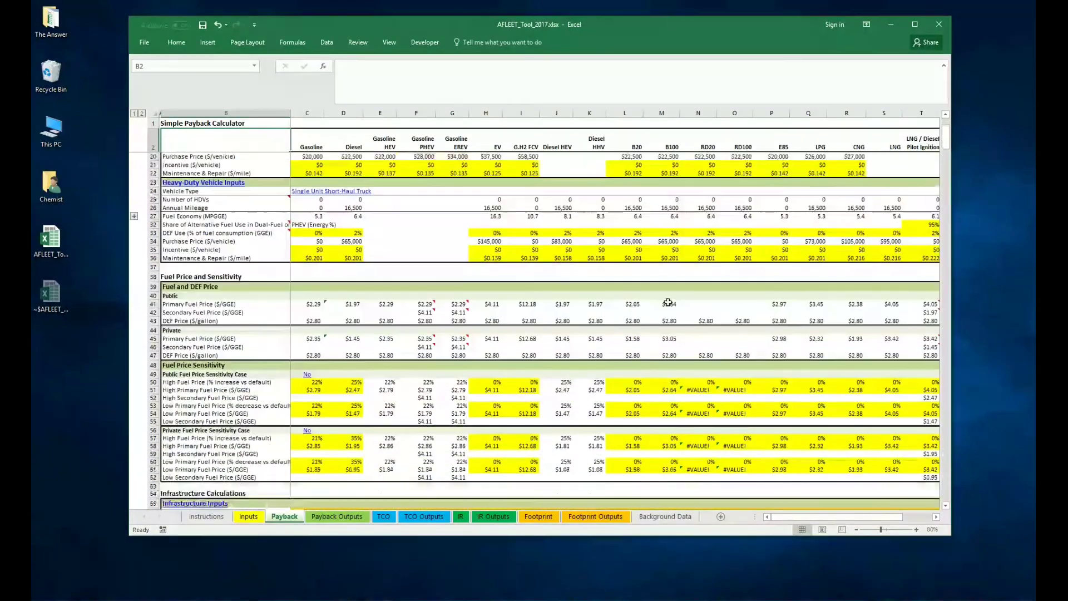
scroll(668, 302, up, 15)
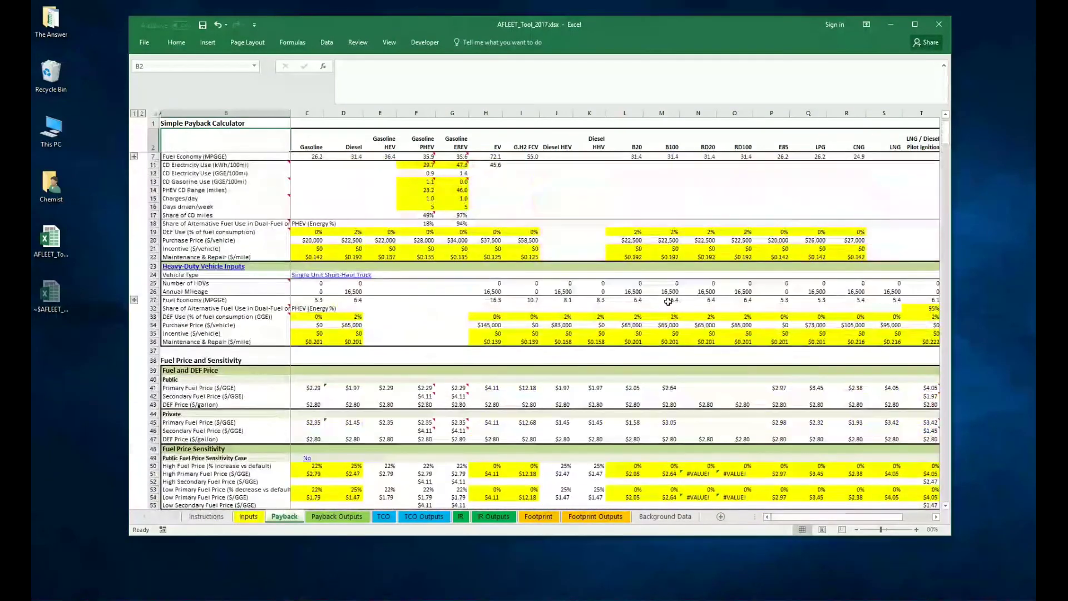
click(246, 518)
scroll(473, 364, up, 10)
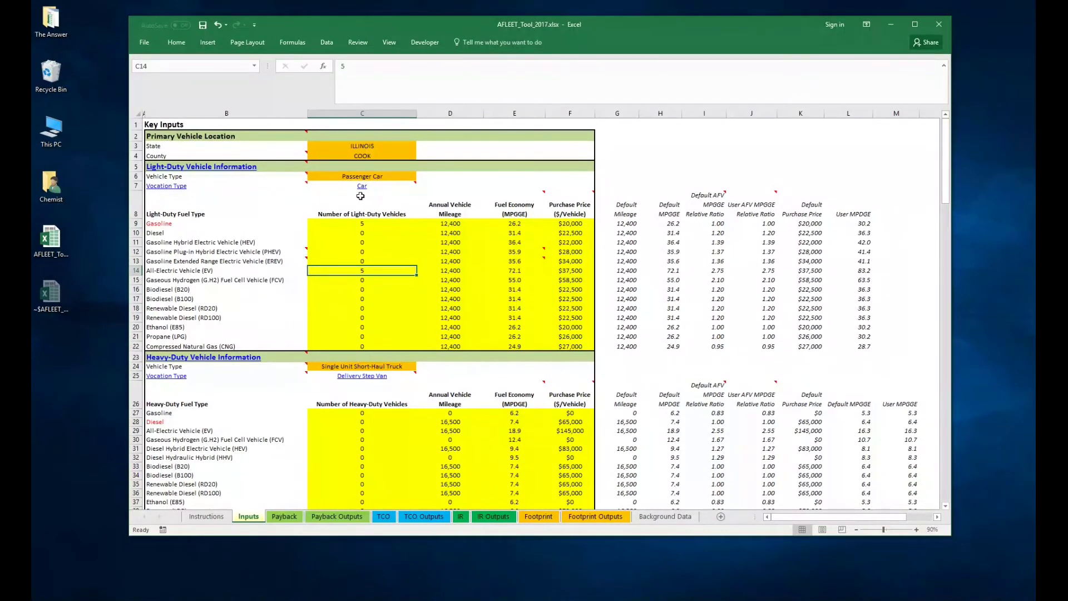
Step: Examine the vocation type links on the Inputs sheet and the navigation links at the start of the TCO sheet
mouse_move(363, 190)
mouse_move(176, 191)
scroll(337, 430, down, 5)
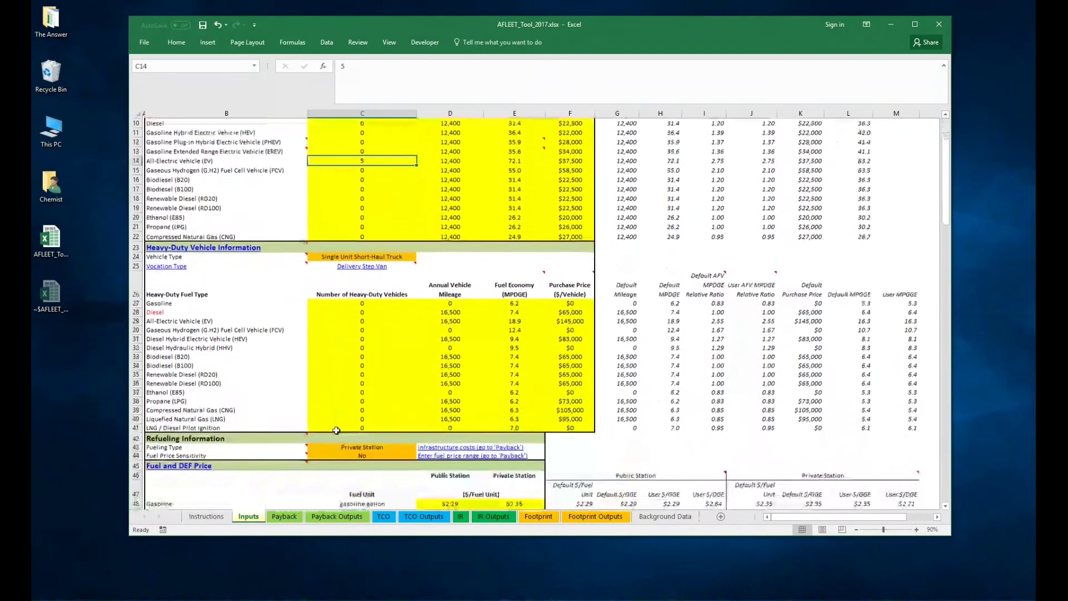
scroll(337, 430, up, 2)
scroll(336, 430, up, 2)
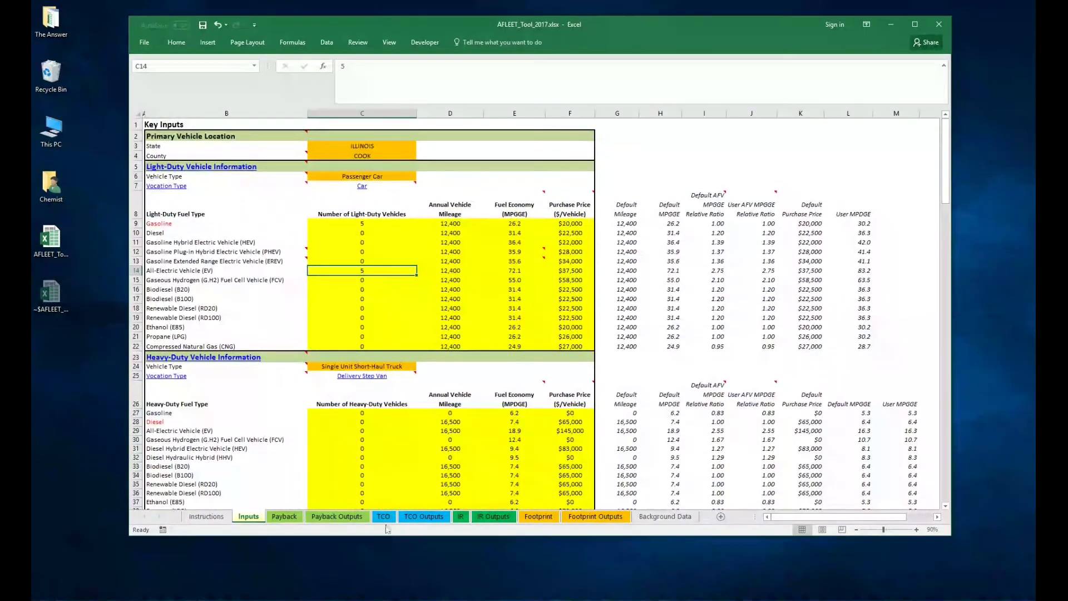
click(384, 516)
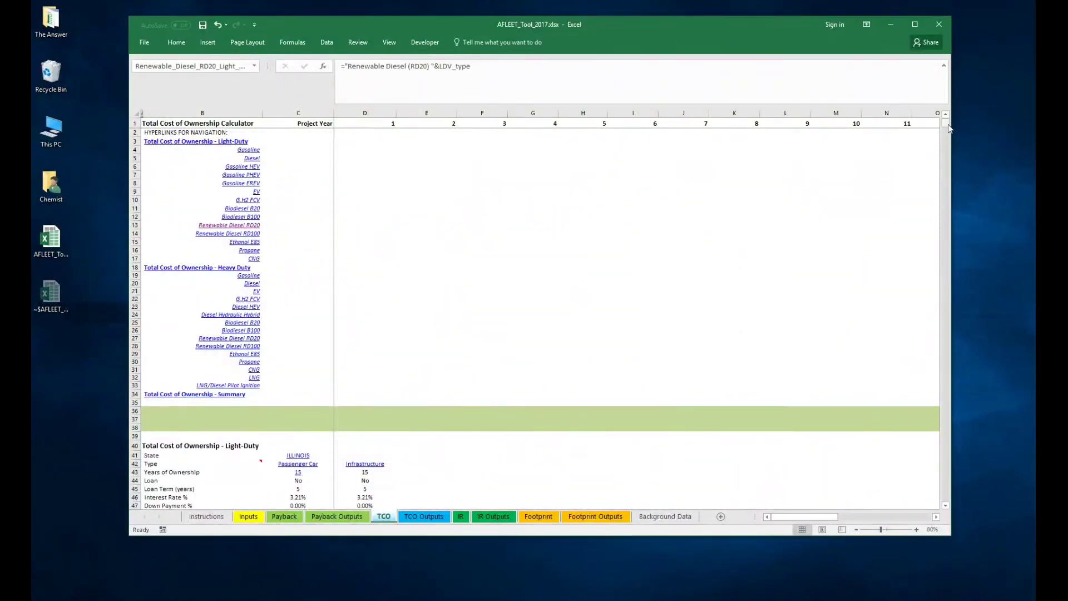
drag(949, 128, 917, 111)
click(249, 516)
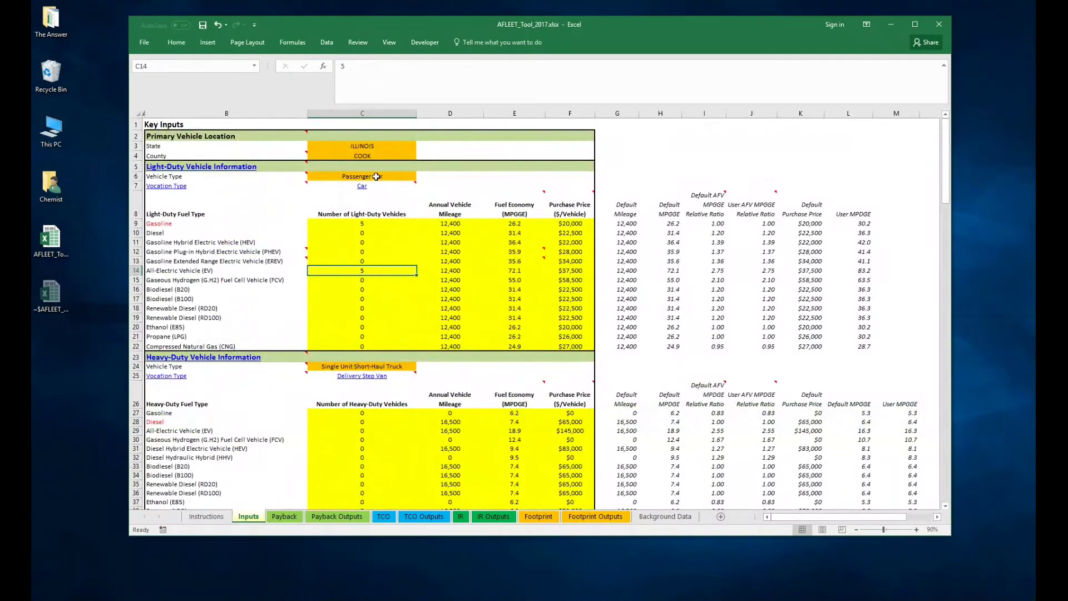
Step: Check the available light-duty vehicle type choices on the Inputs sheet without changing the selection
click(376, 175)
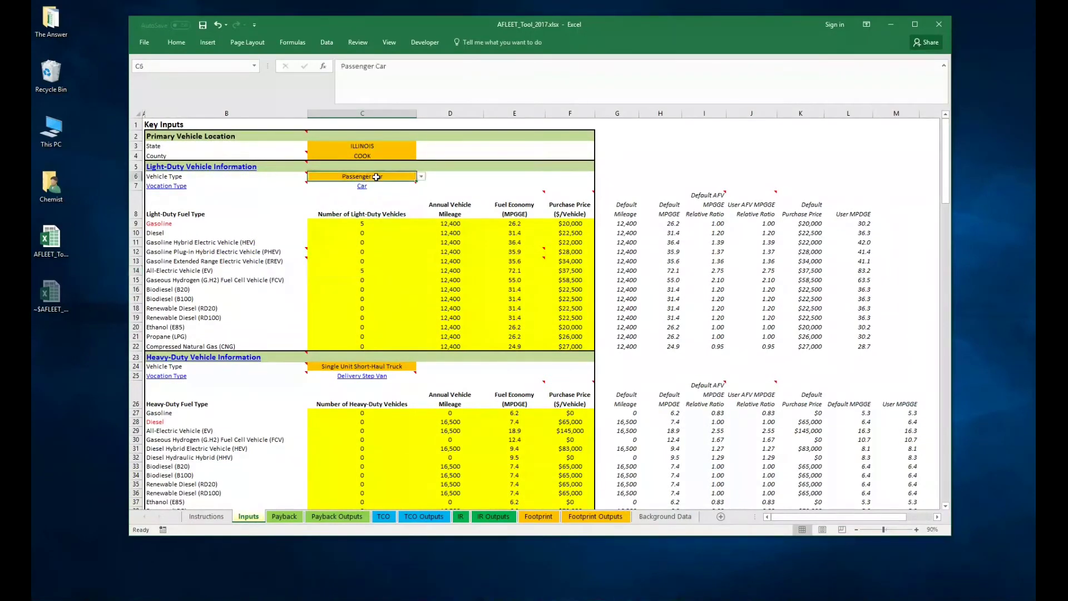
click(422, 177)
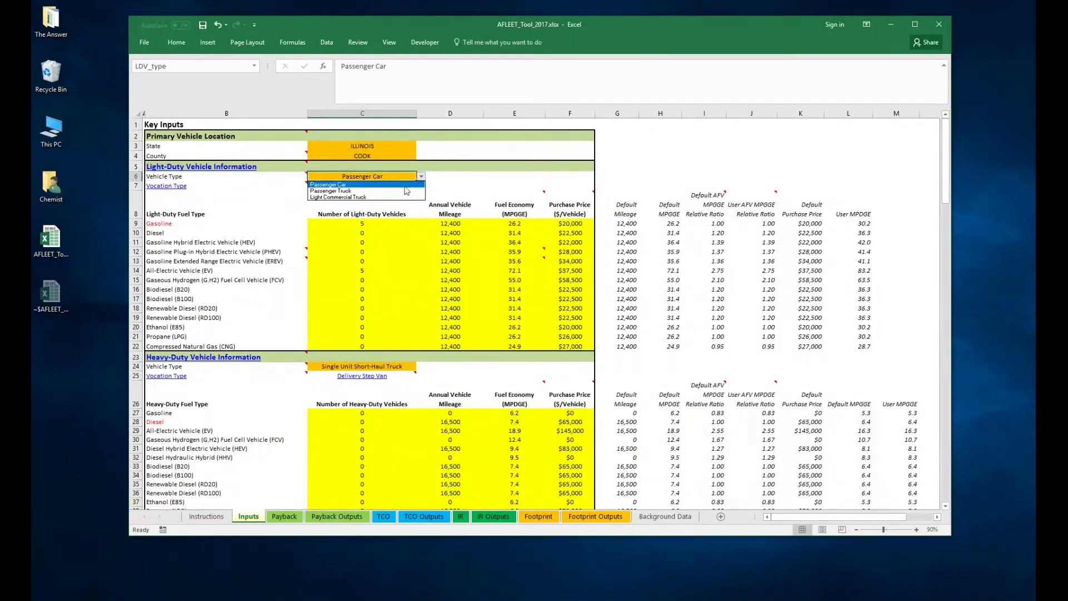
click(420, 177)
Step: Follow the light-duty vocation link to the Vehicle Vocation Selection table, examine the Passenger Car row and return to Inputs
mouse_move(362, 189)
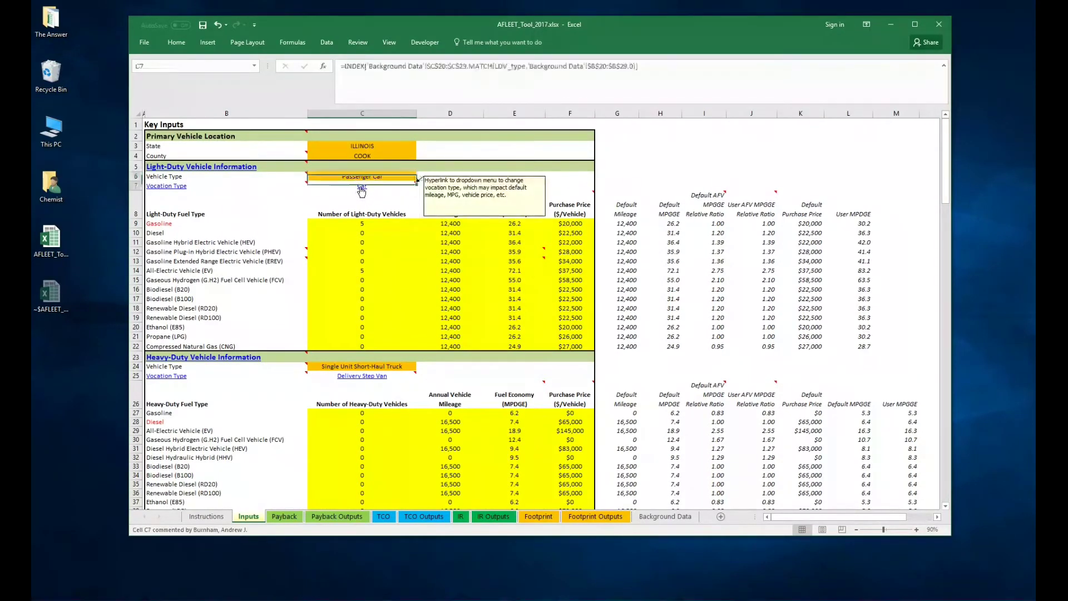
click(361, 187)
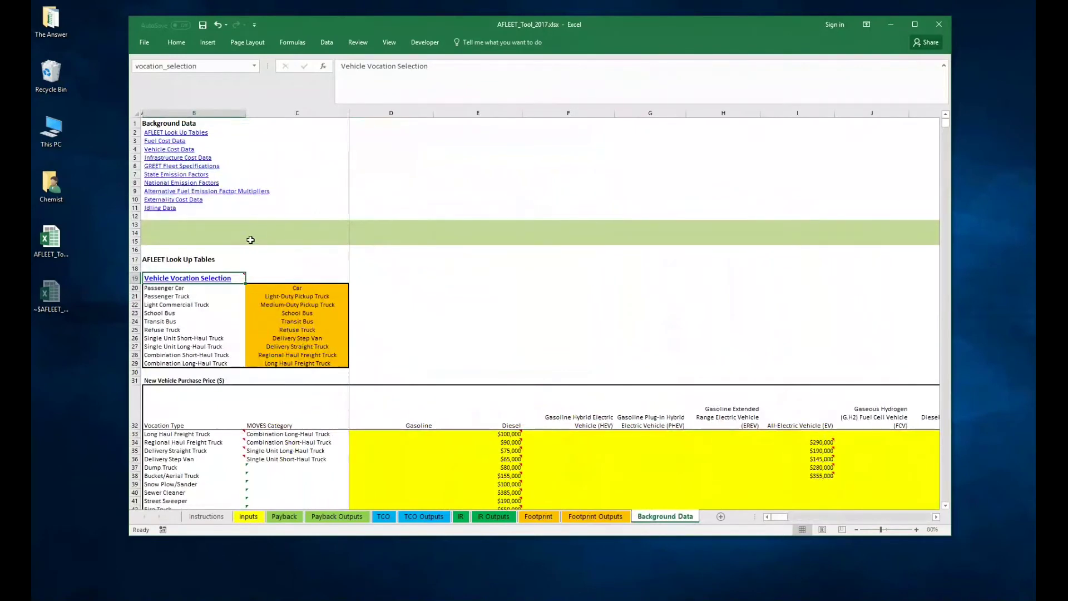
scroll(400, 292, down, 1)
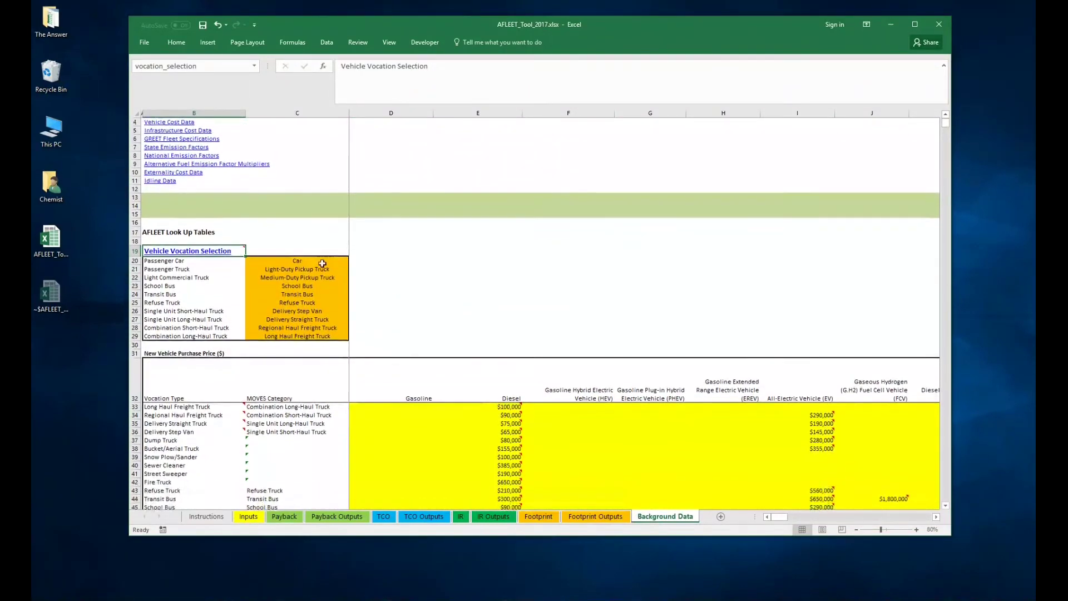
click(178, 259)
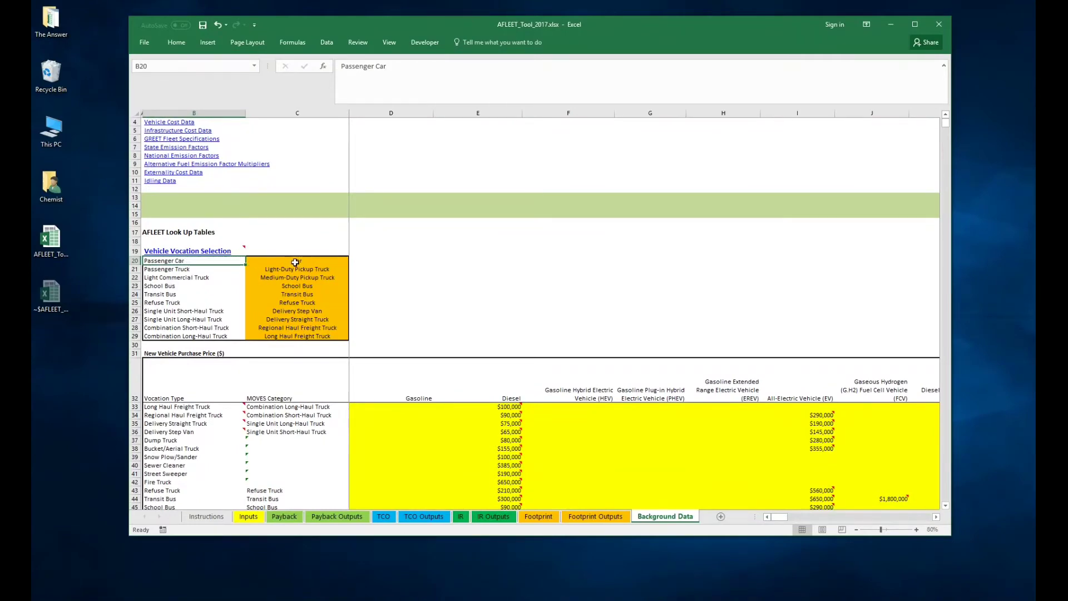
click(249, 517)
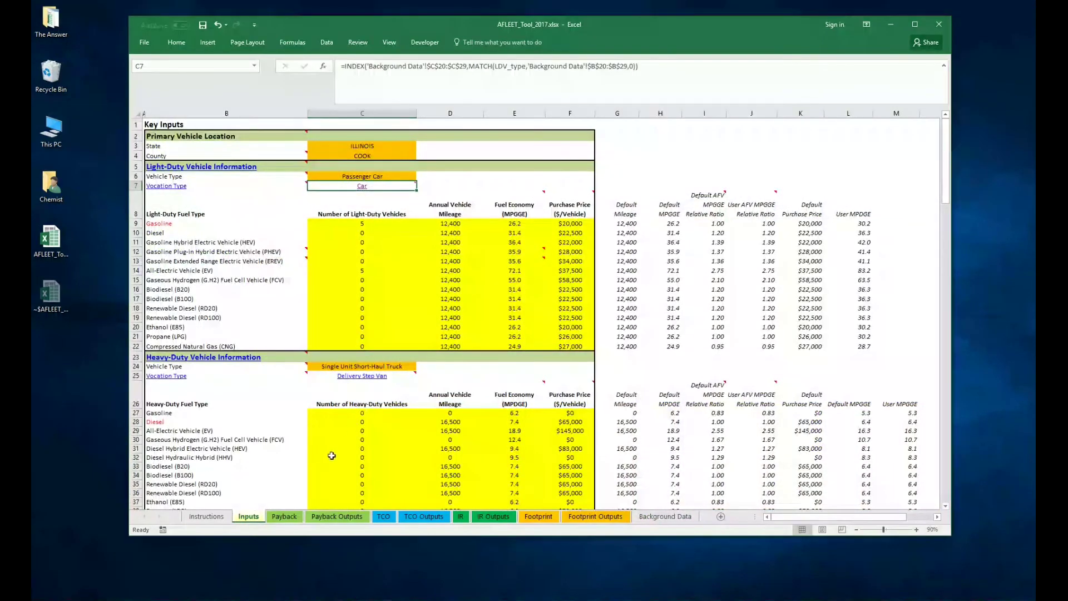
Step: Set the Passenger Car vocation to Police Car in the Background Data sheet's Vehicle Vocation Selection table
click(665, 517)
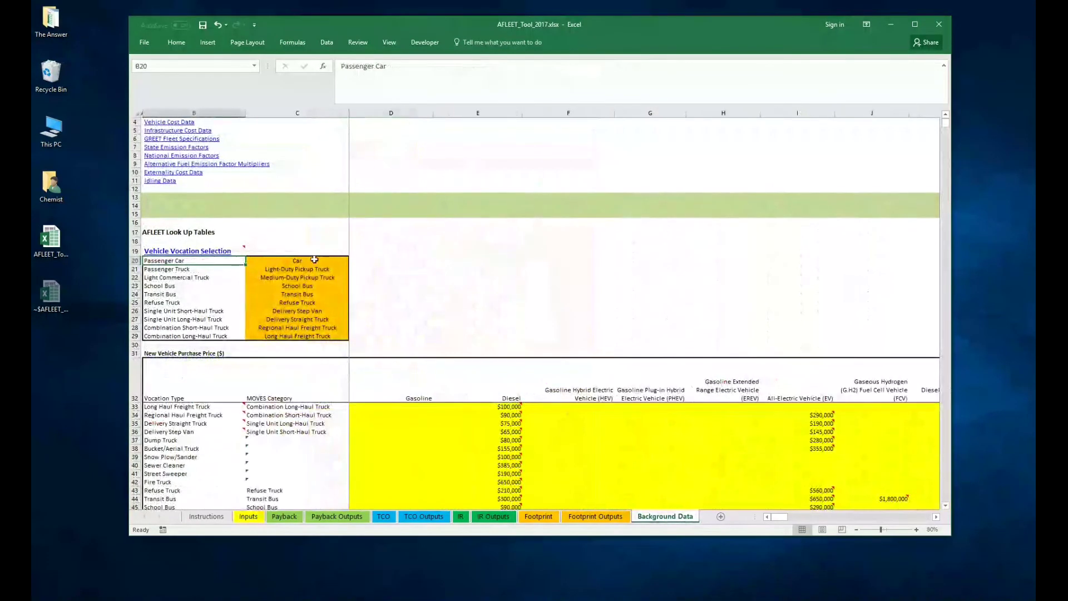
click(312, 261)
click(353, 261)
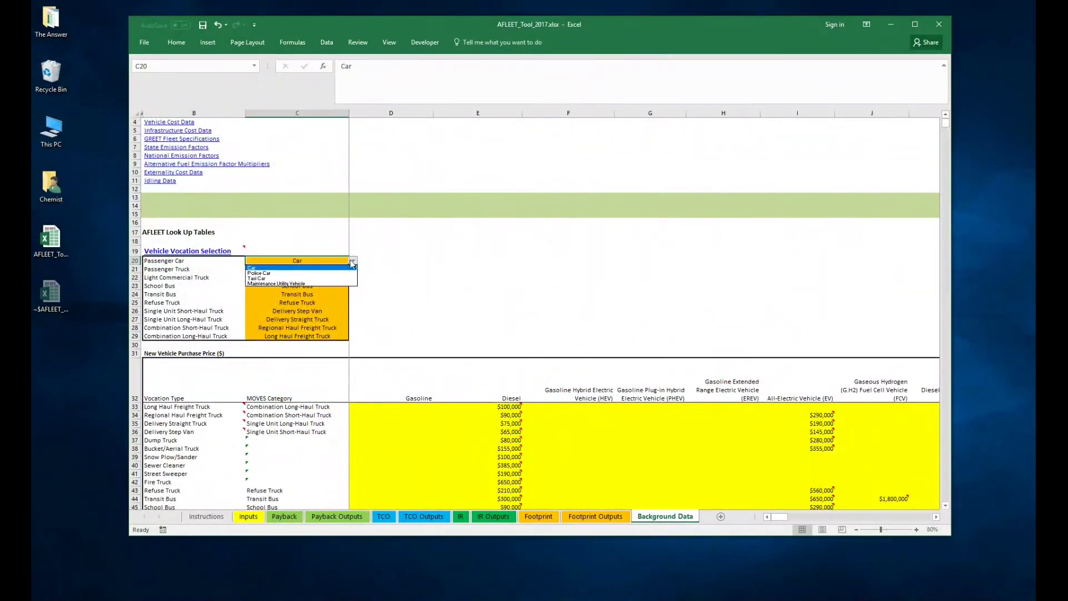
click(332, 274)
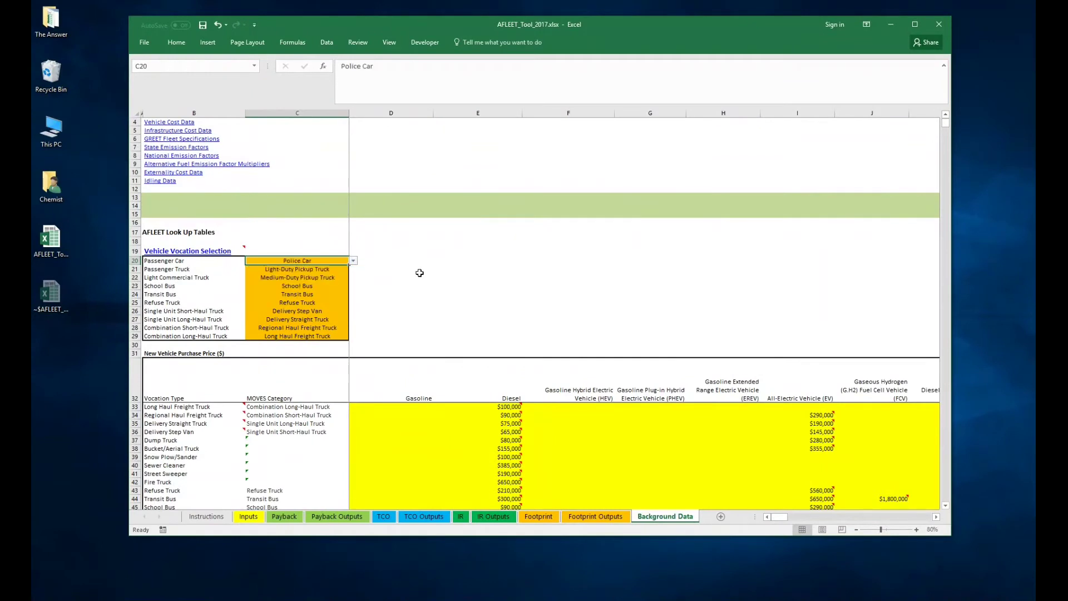
Step: Try Taxi Car as the Passenger Car vocation and return it to Police Car
click(354, 261)
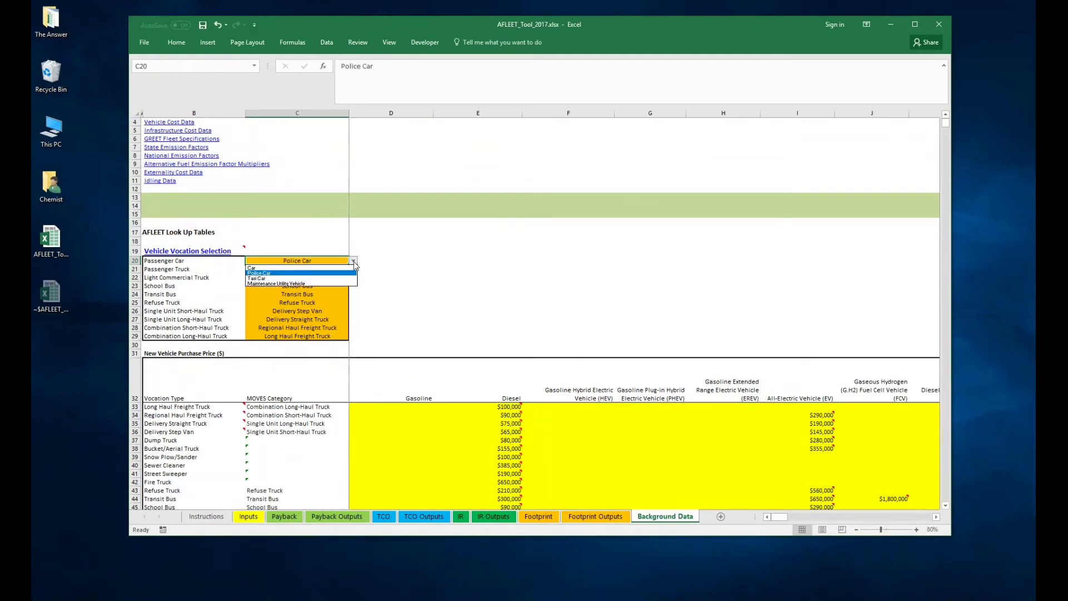
click(334, 281)
click(354, 261)
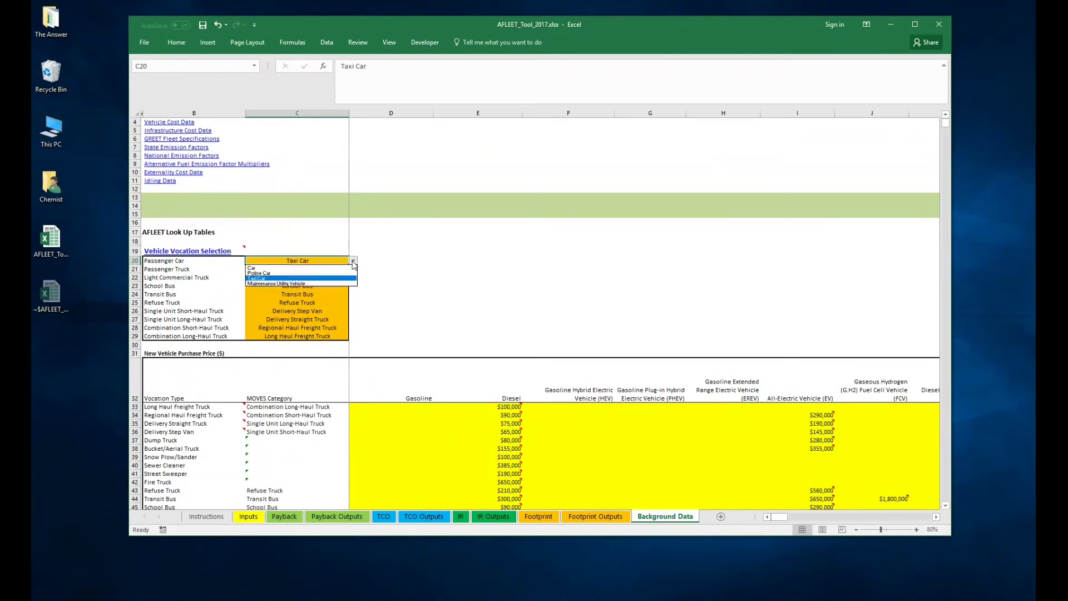
click(317, 274)
click(410, 262)
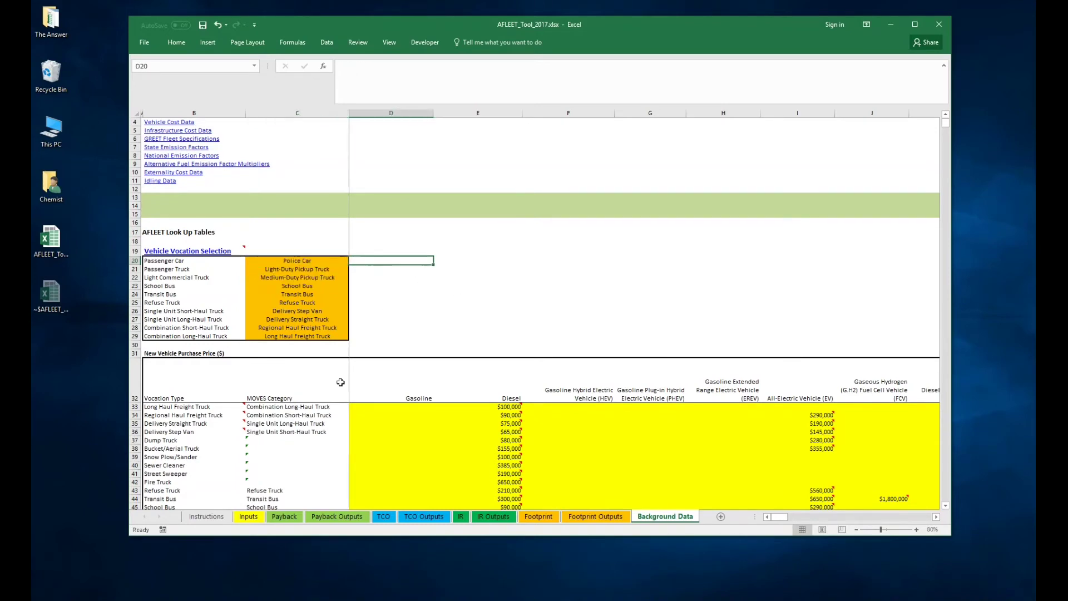
Step: Review the light-duty vocation and annual mileage defaults on the Inputs sheet, plus the heavy-duty vocation link
click(249, 516)
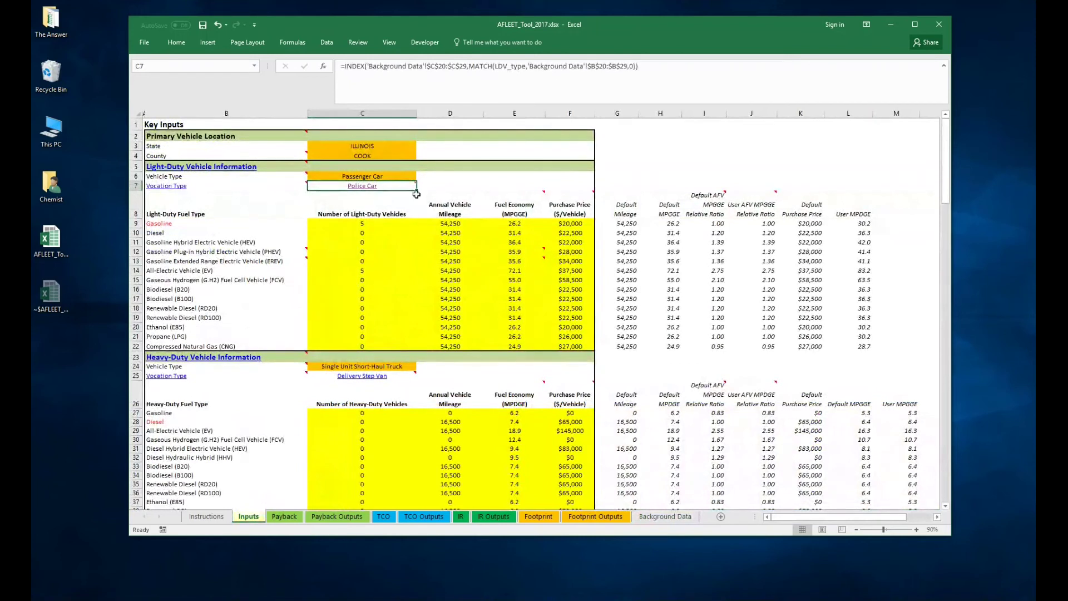
click(434, 182)
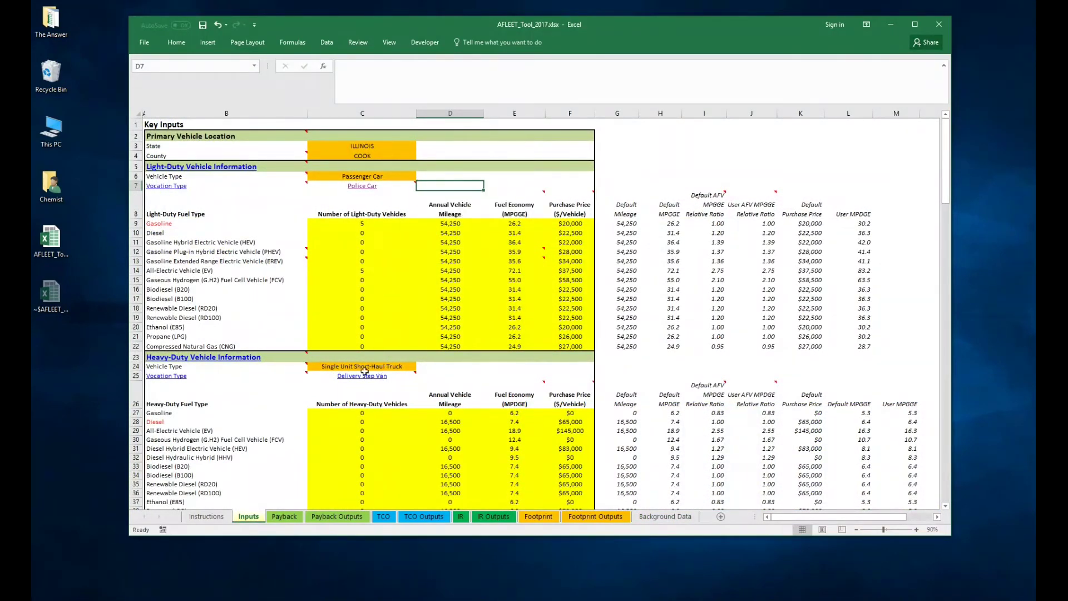
mouse_move(356, 380)
mouse_move(343, 190)
click(439, 175)
click(494, 180)
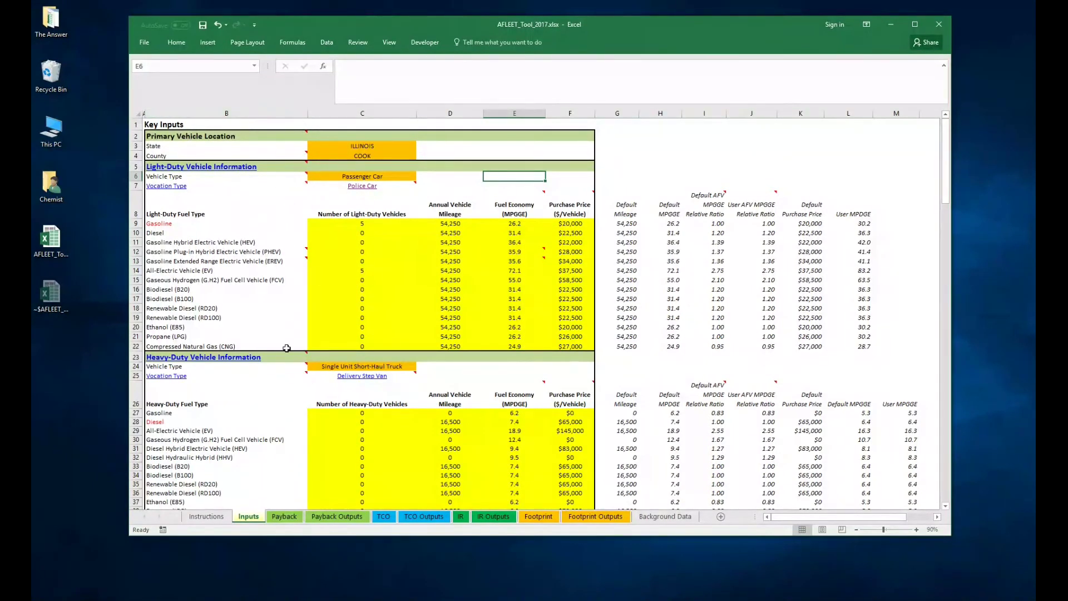
Step: Look through the remaining Inputs sections, including Idle Reduction Inputs, and return to the light-duty fuel economy note
scroll(327, 361, down, 5)
scroll(251, 419, down, 20)
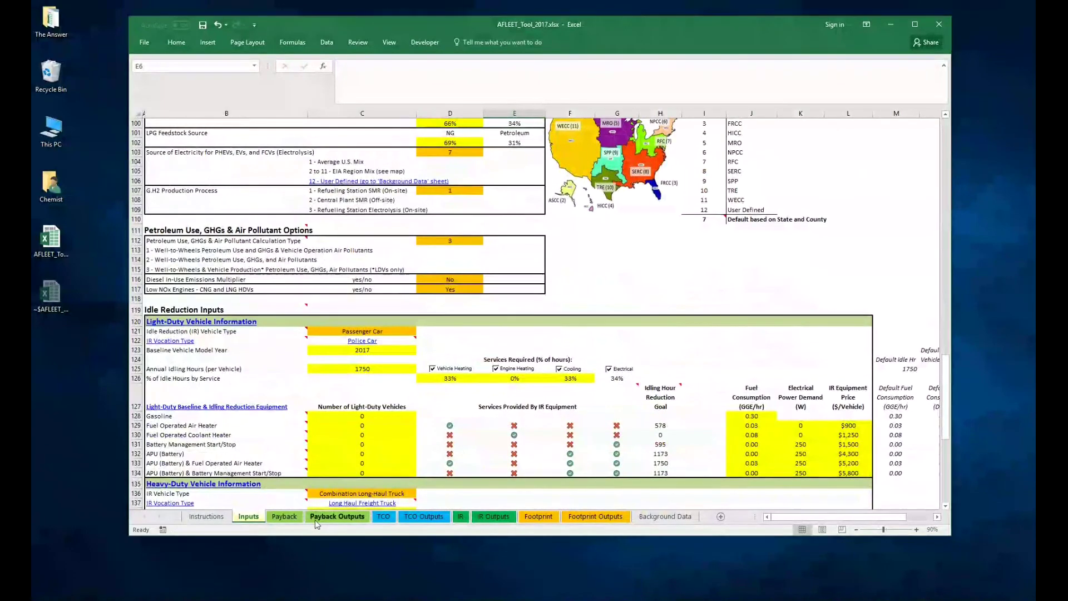
scroll(361, 473, down, 5)
scroll(427, 439, up, 16)
scroll(427, 440, up, 20)
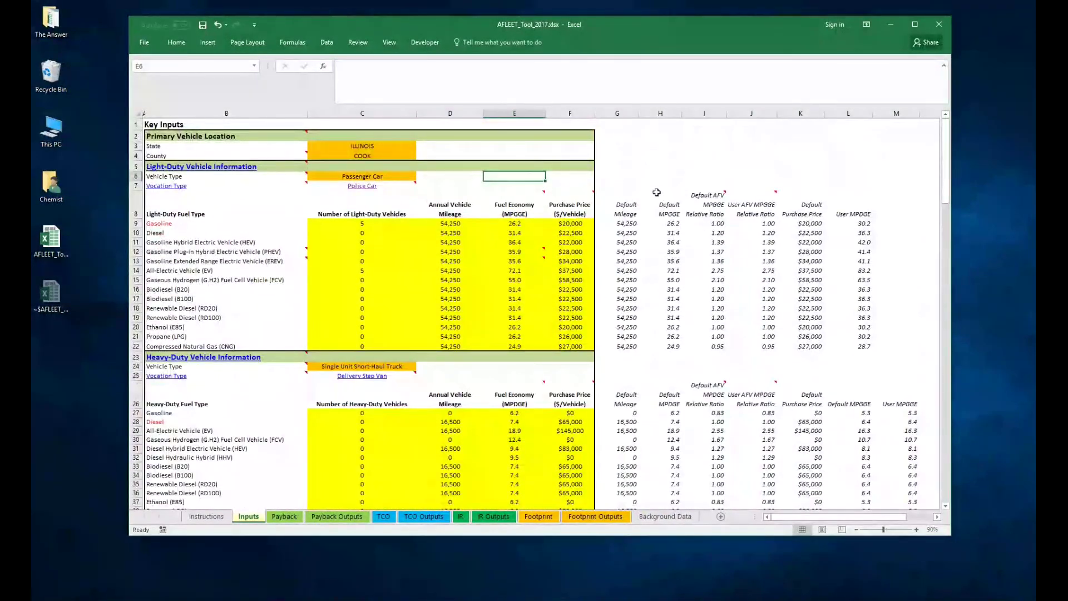
mouse_move(526, 204)
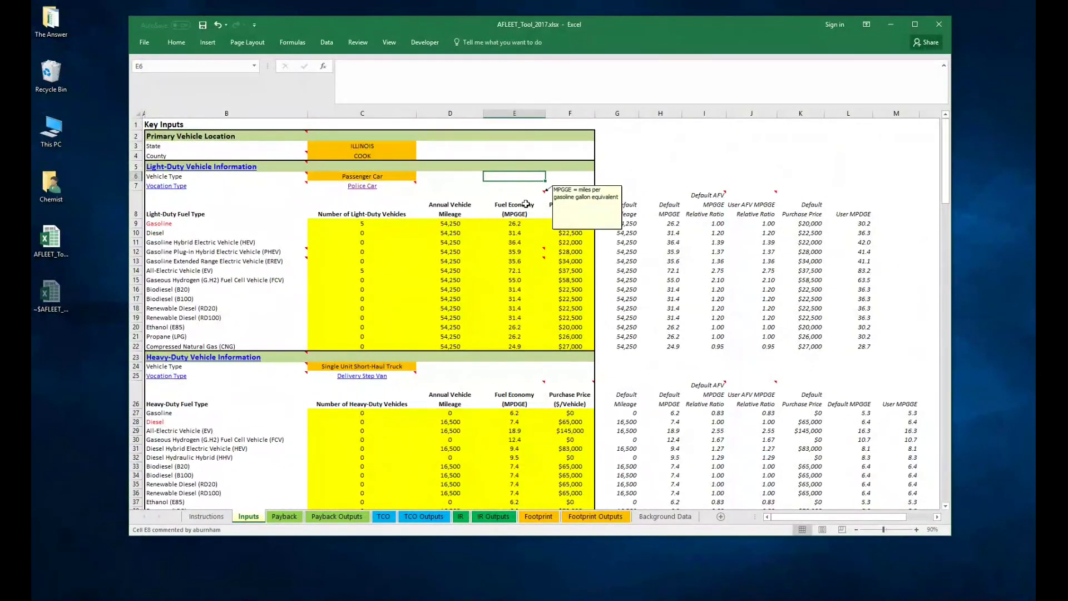
Step: Move the comment on the light-duty Purchase Price header beside the yellow table and resize its box
mouse_move(578, 208)
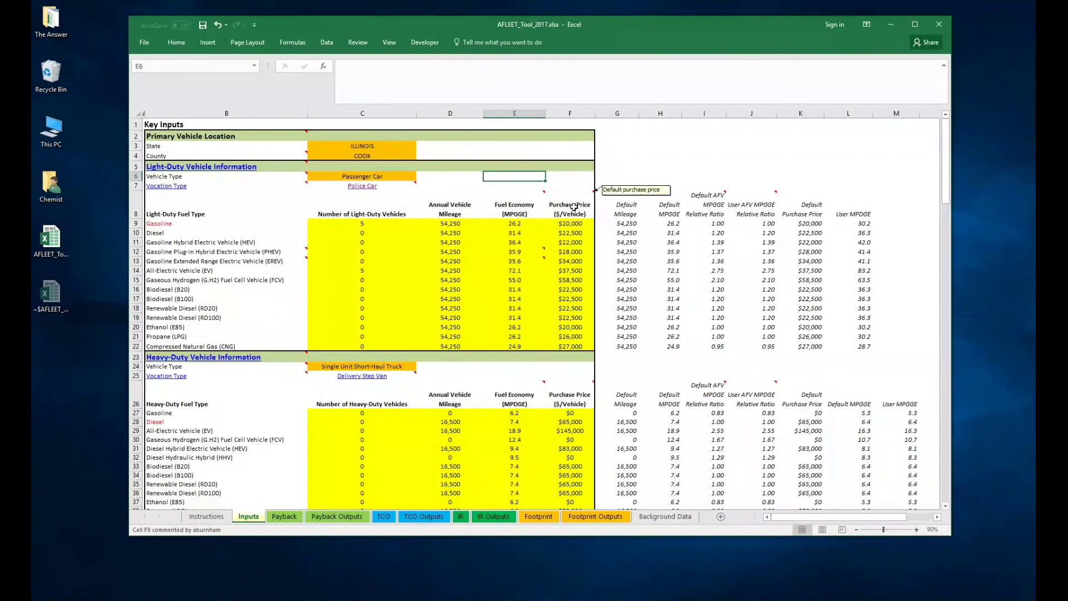
click(571, 205)
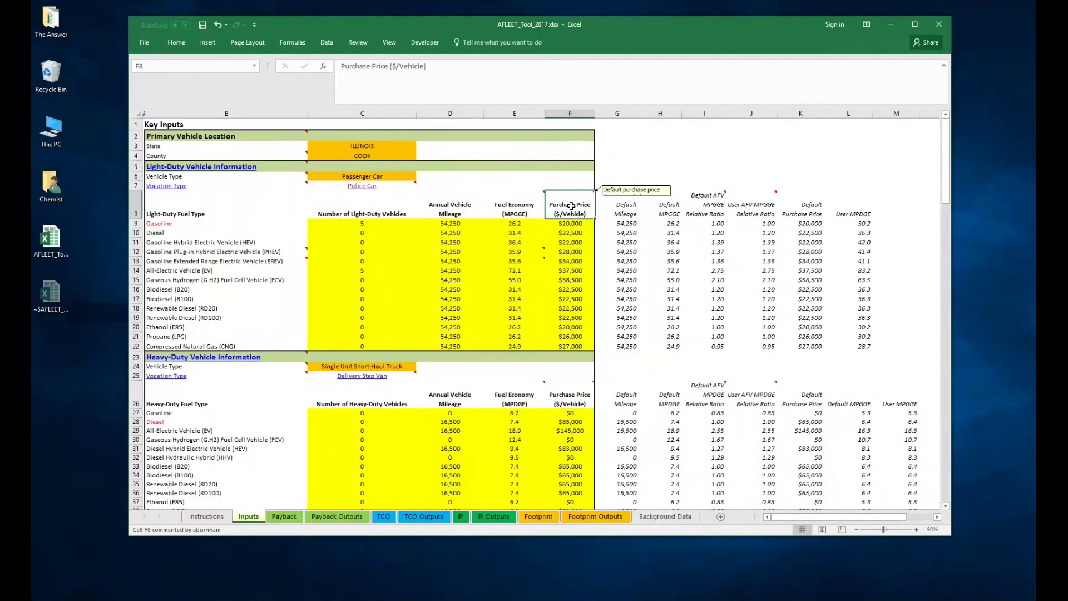
right_click(572, 208)
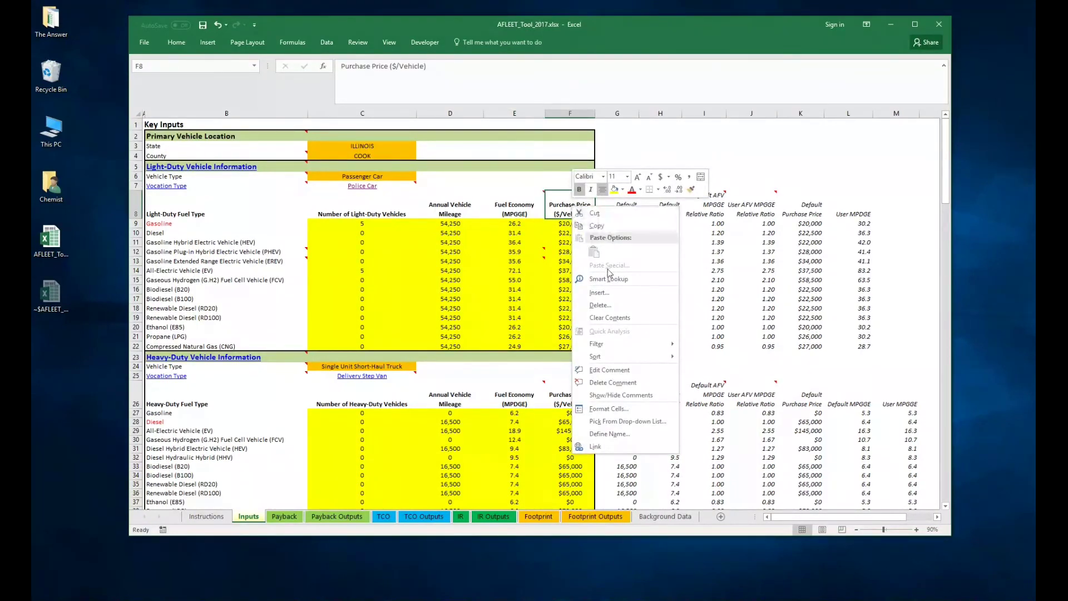
click(597, 370)
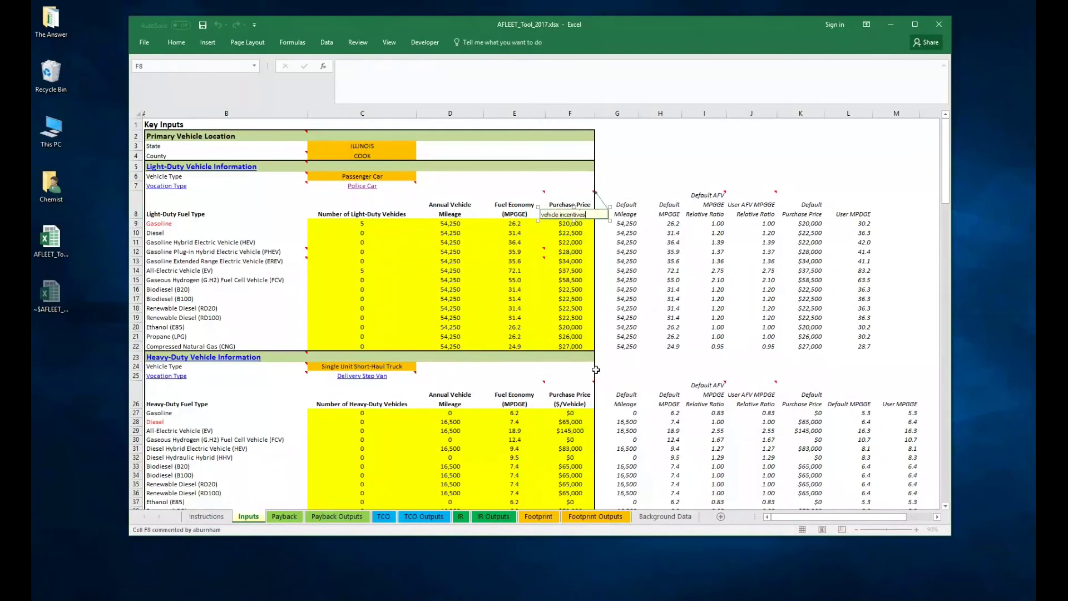
drag(611, 220, 623, 258)
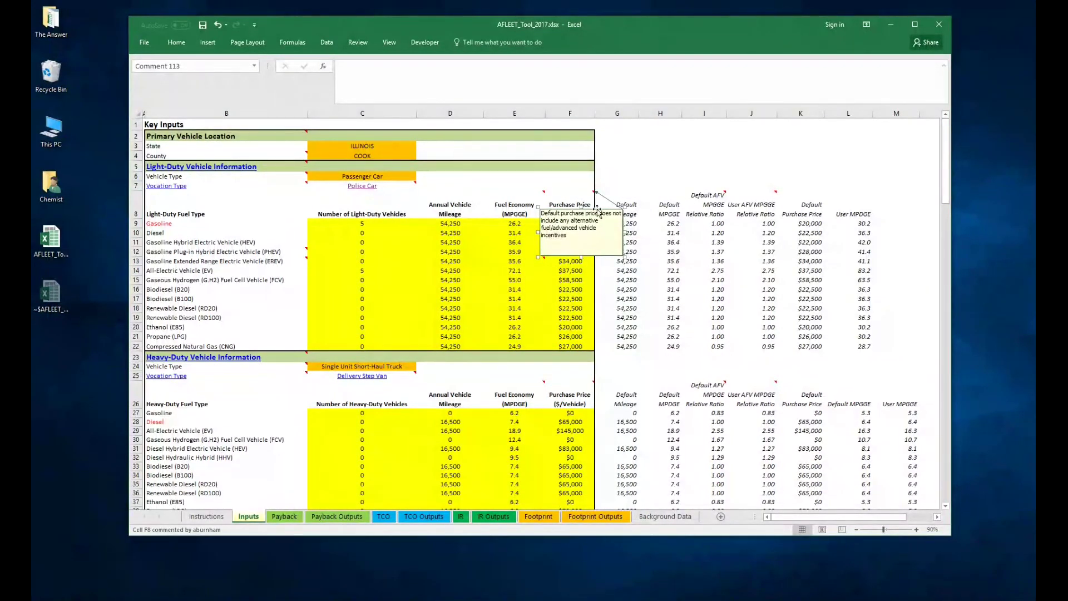
drag(600, 209, 671, 183)
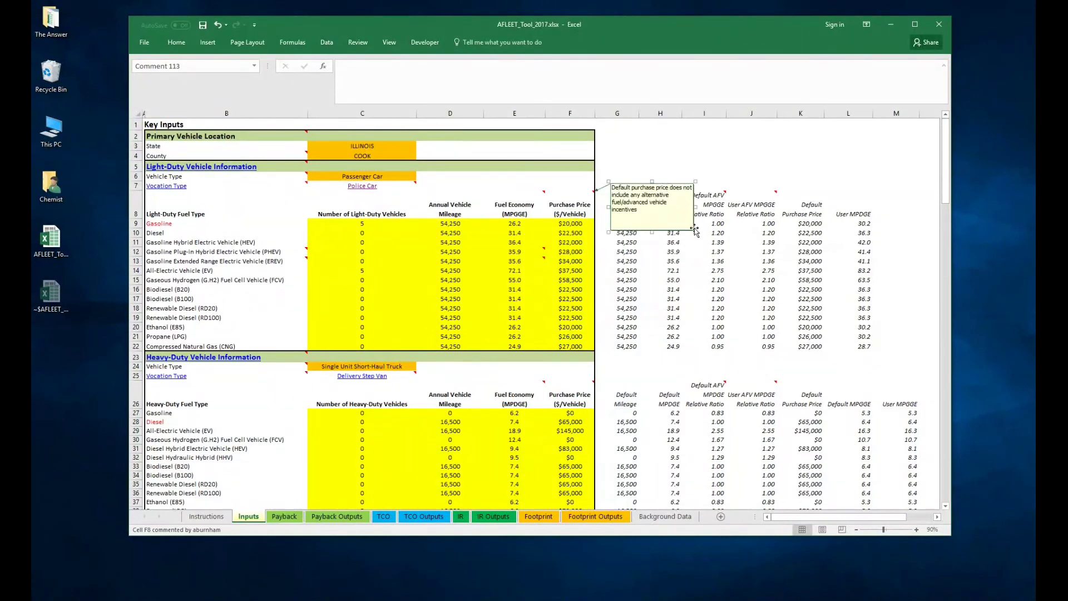
drag(696, 234, 717, 261)
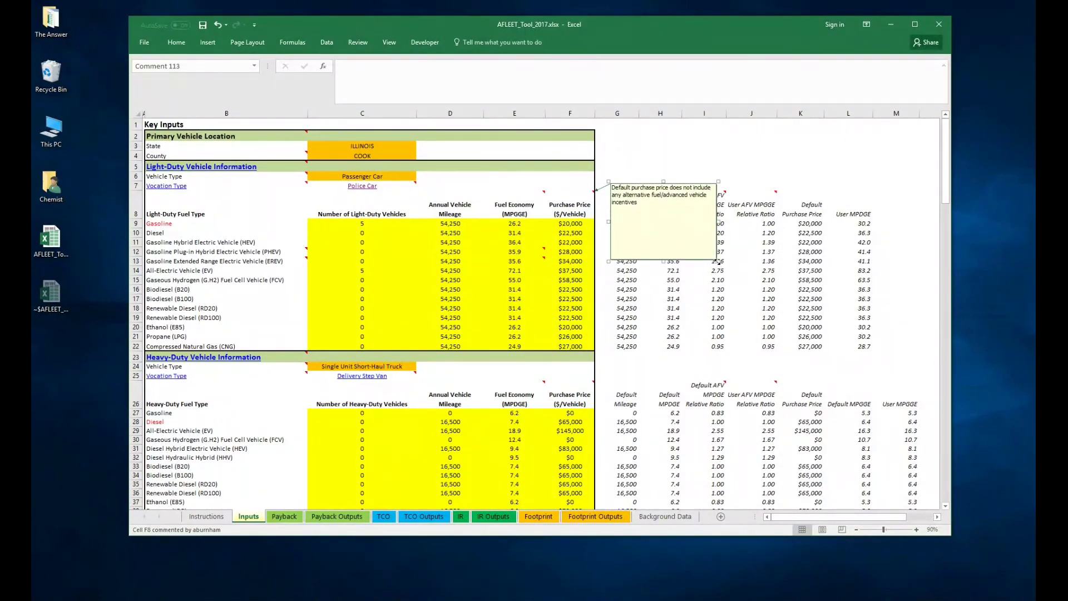
drag(612, 187, 680, 200)
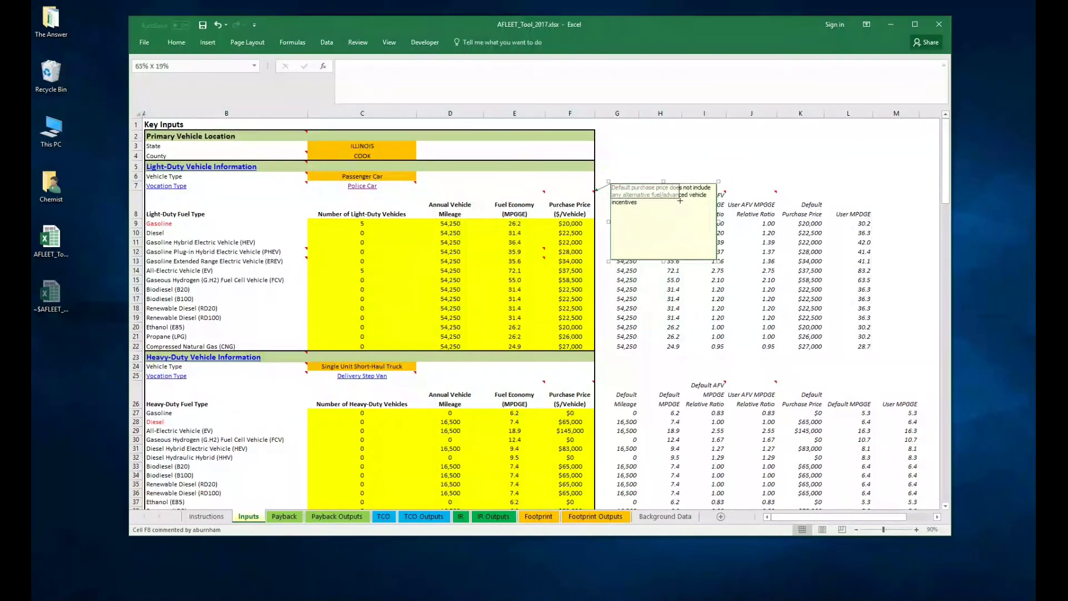
key(Escape)
click(688, 166)
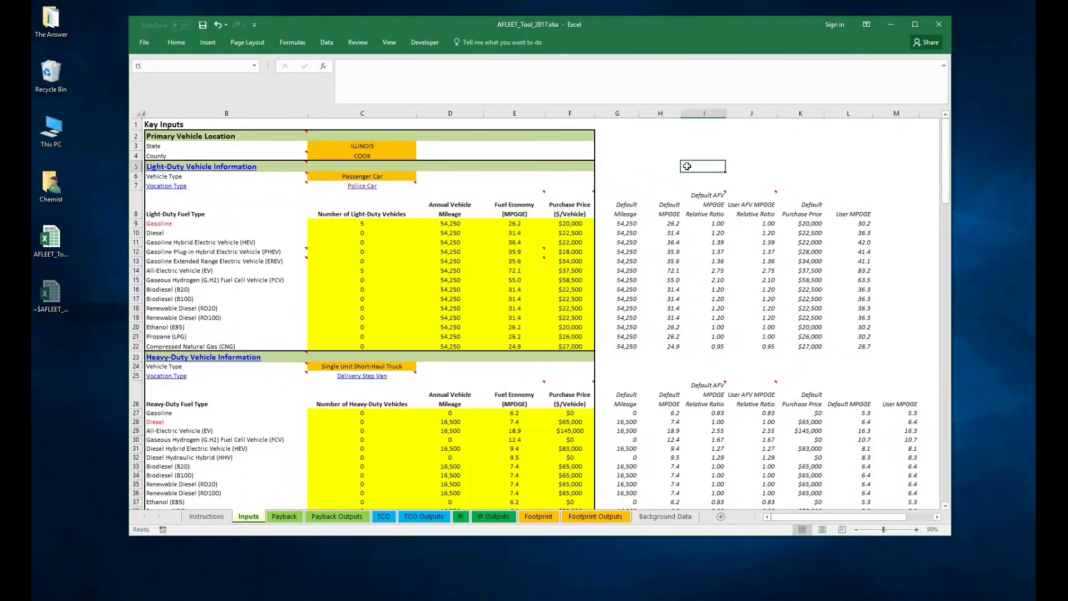
Step: Enlarge the Purchase Price header's comment box to fit its full note about alternative fuel vehicle incentives
right_click(588, 205)
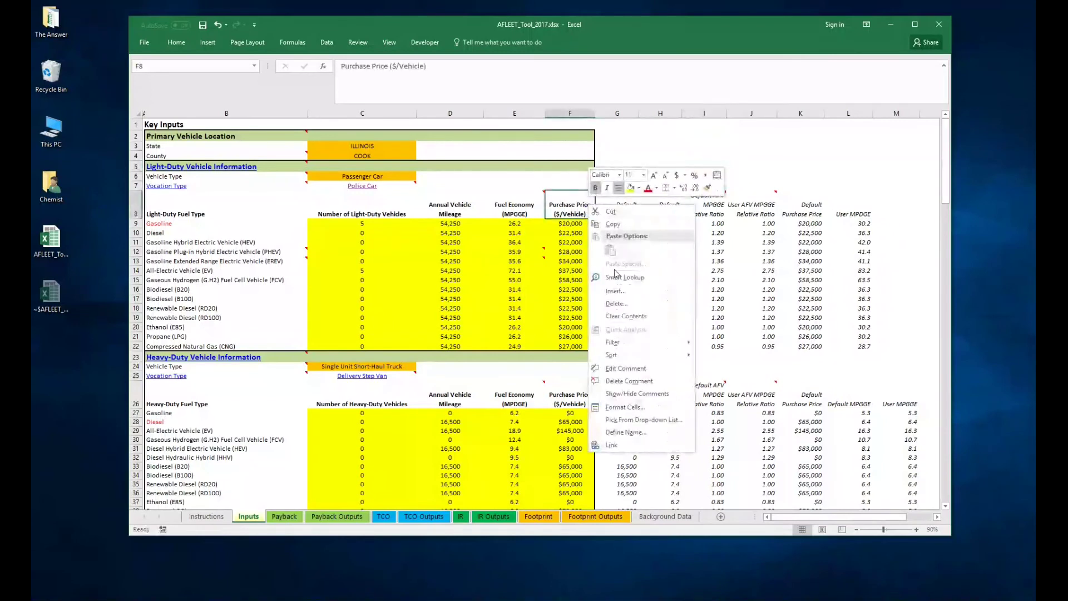
click(625, 366)
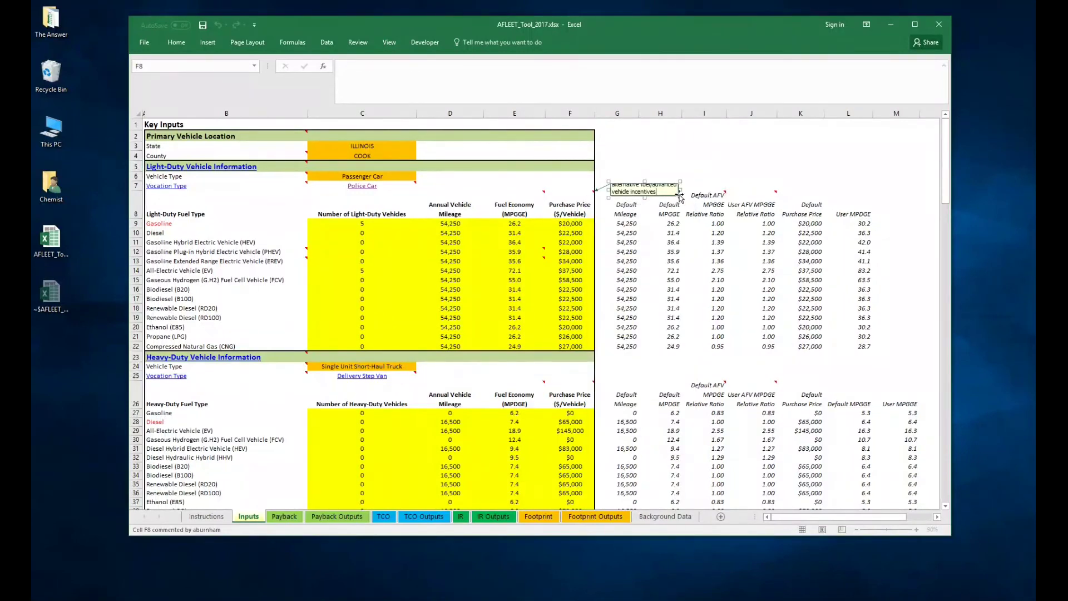
drag(680, 195, 729, 276)
click(645, 166)
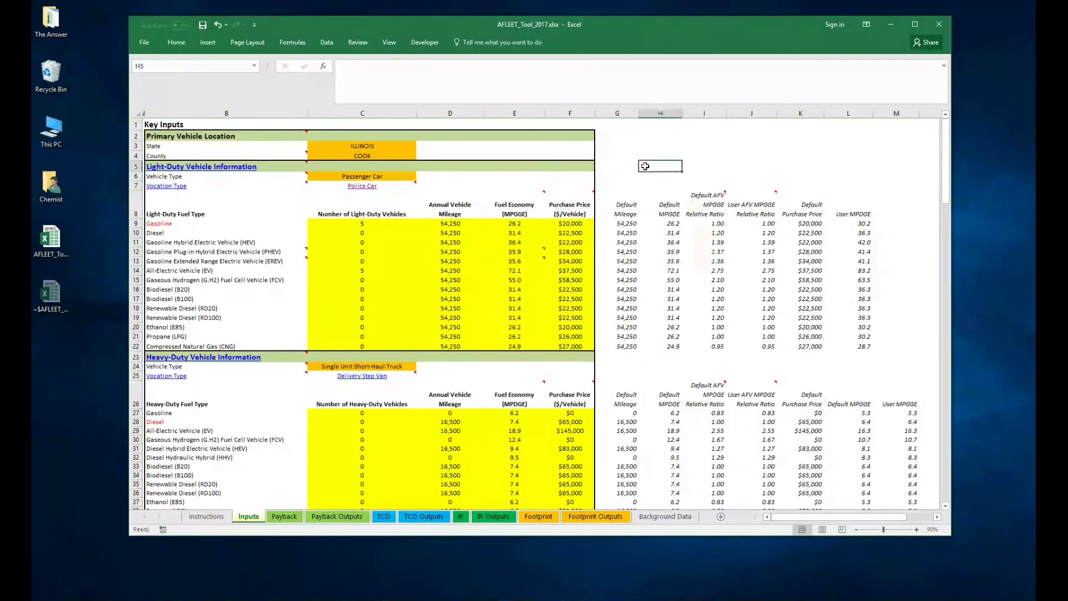
mouse_move(580, 208)
click(686, 168)
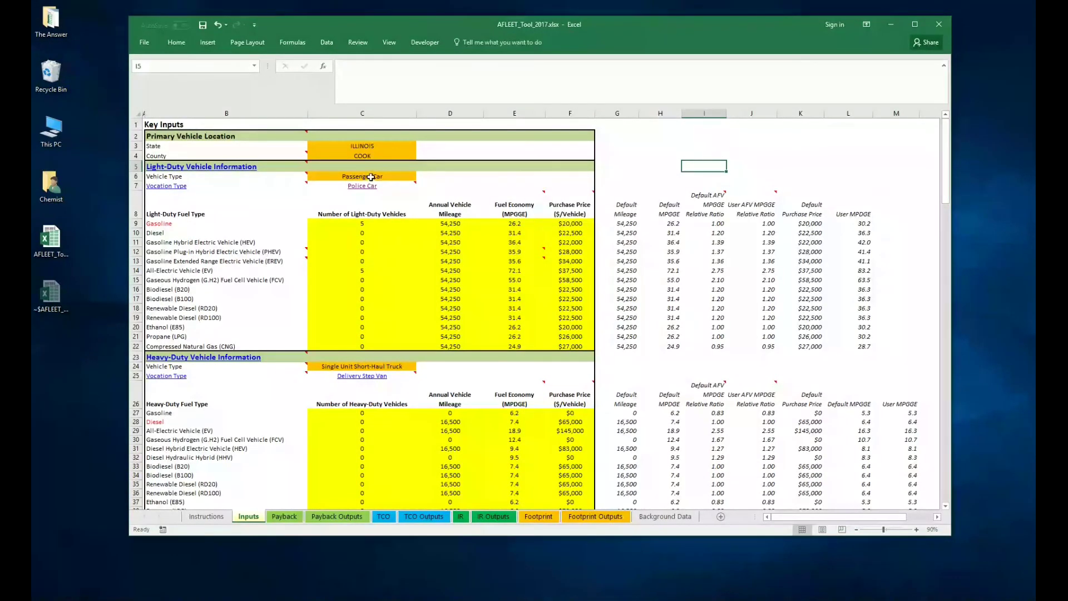
Step: Try Passenger Truck as the light-duty vehicle type and return it to Passenger Car
click(415, 177)
click(422, 177)
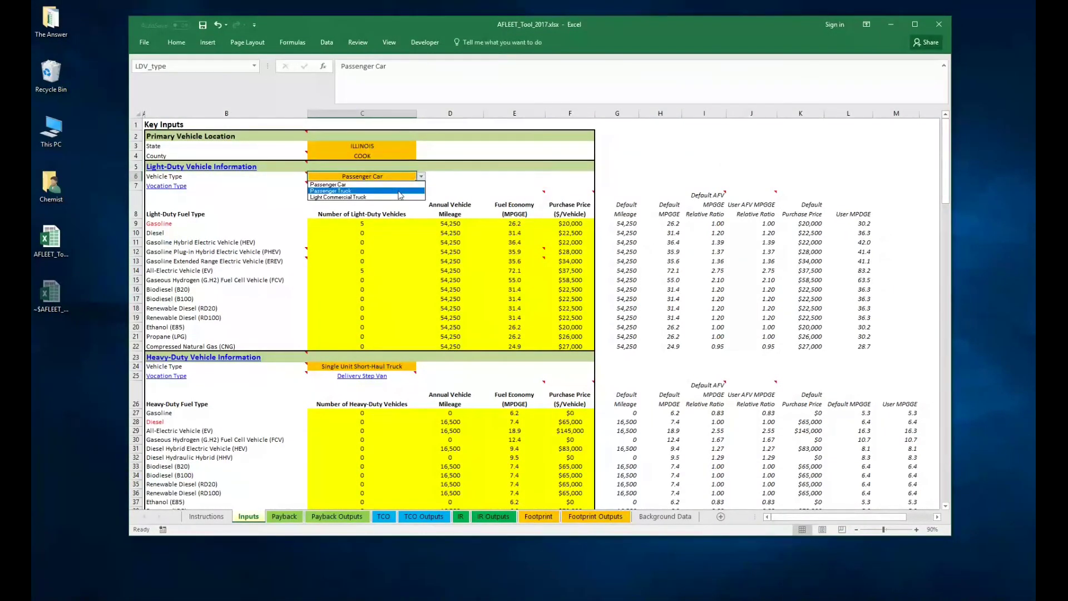
click(400, 195)
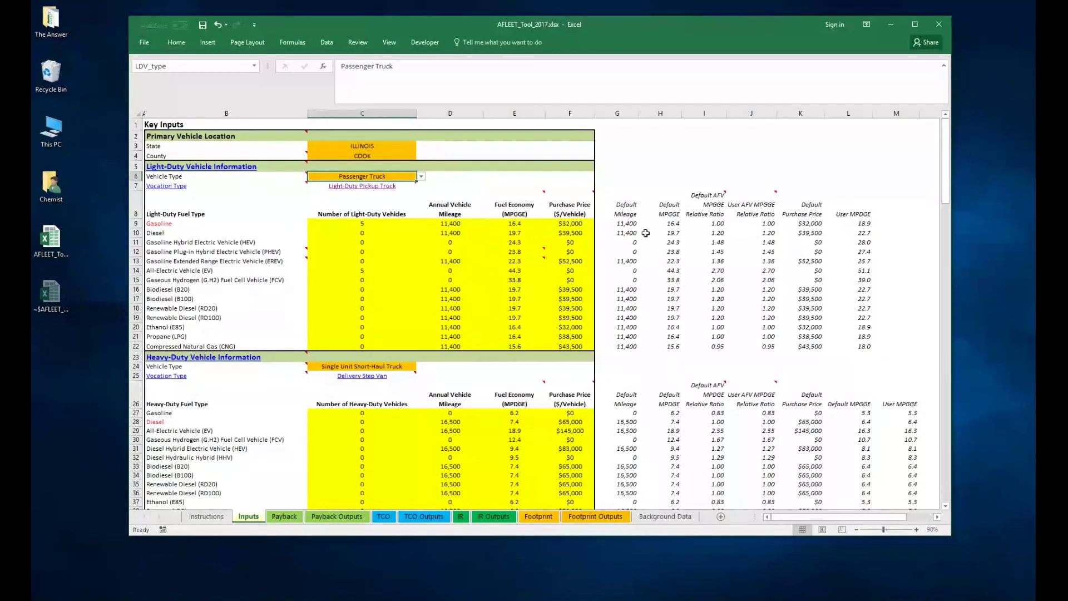
click(423, 177)
click(384, 186)
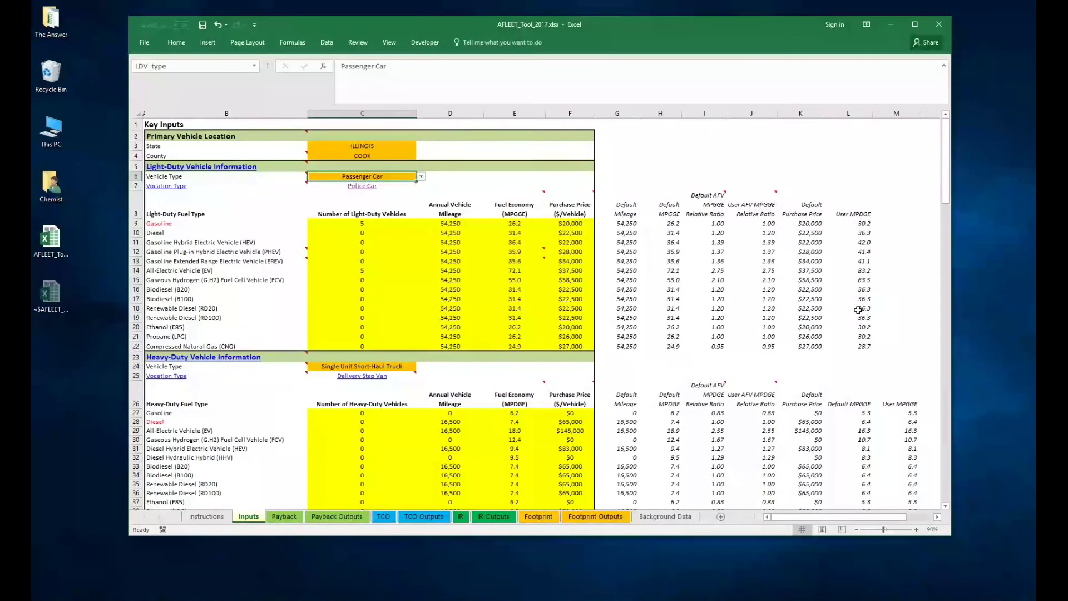
click(474, 178)
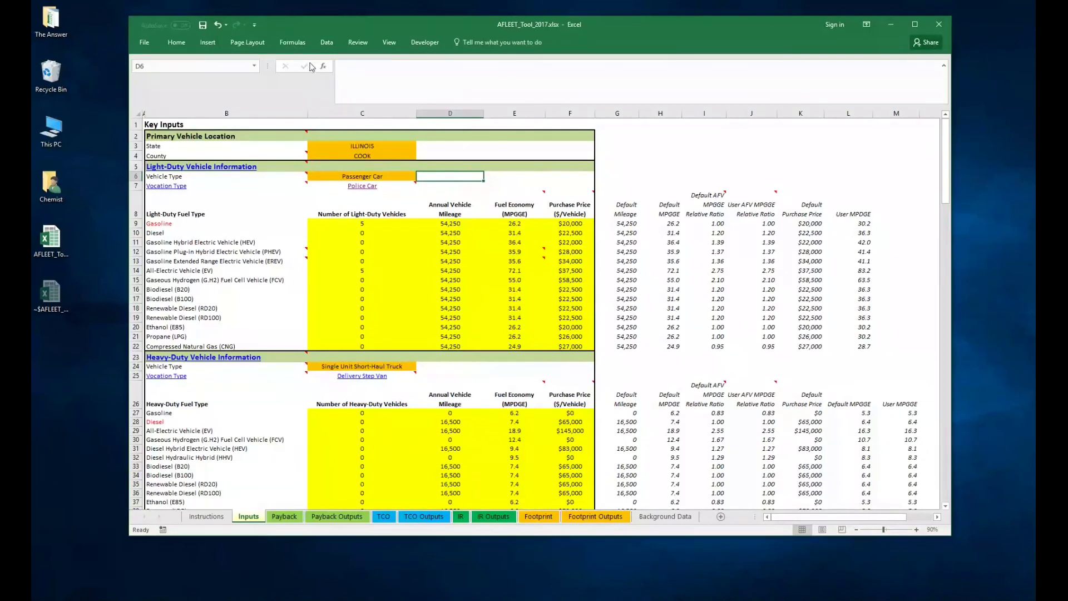
Step: Set the workbook's calculation option to Automatic
click(292, 42)
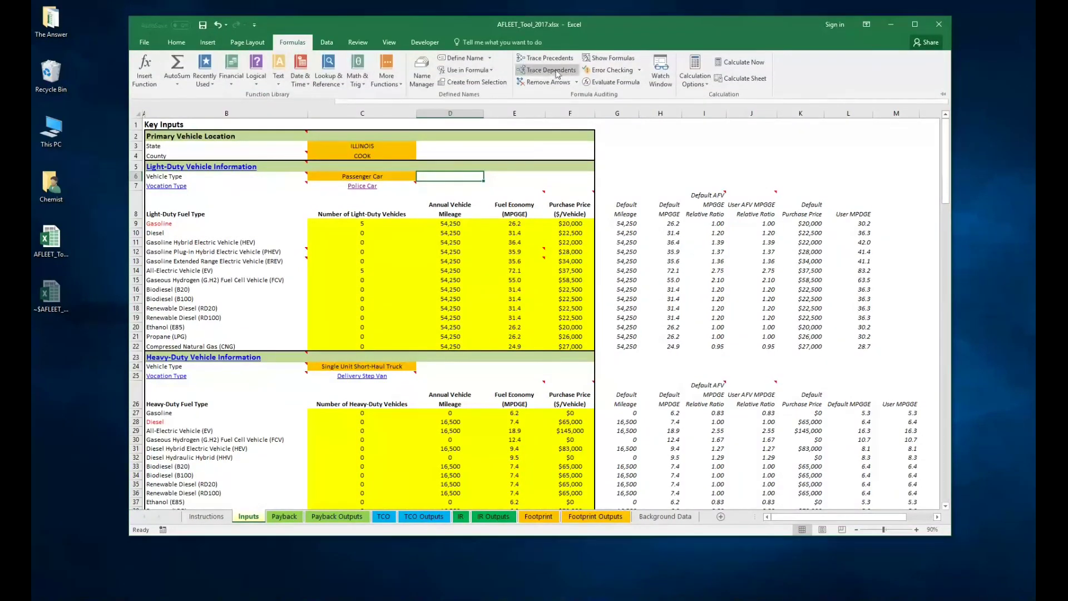
click(704, 74)
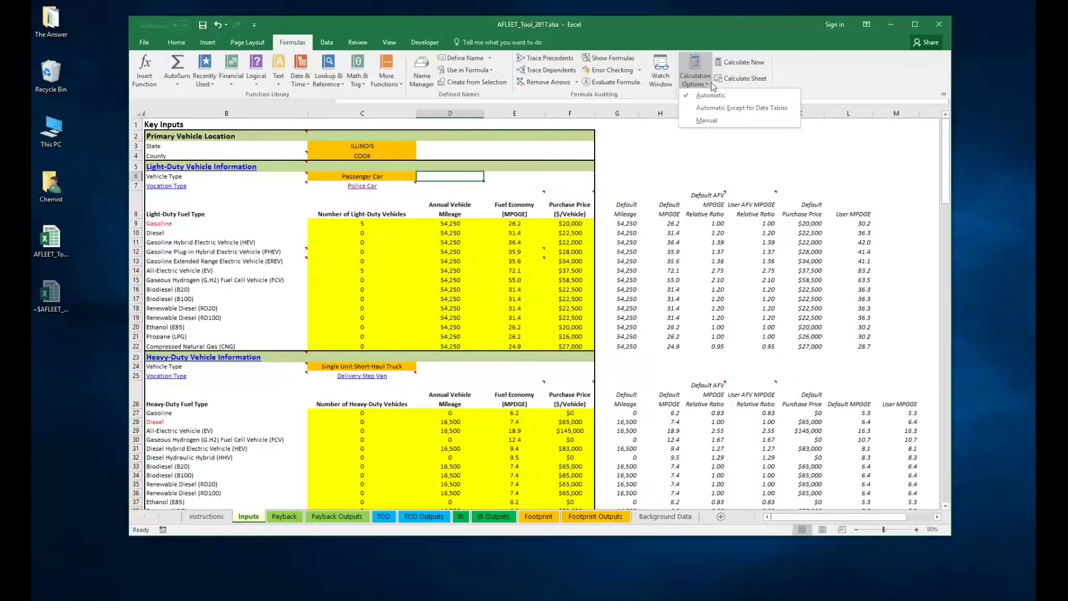
click(710, 95)
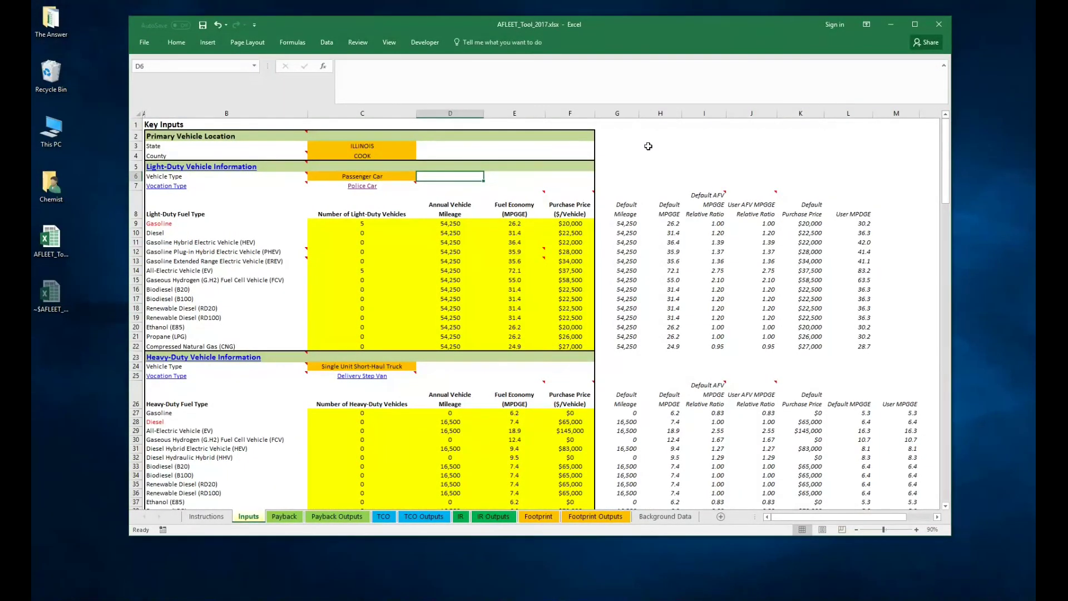
scroll(648, 146, down, 2)
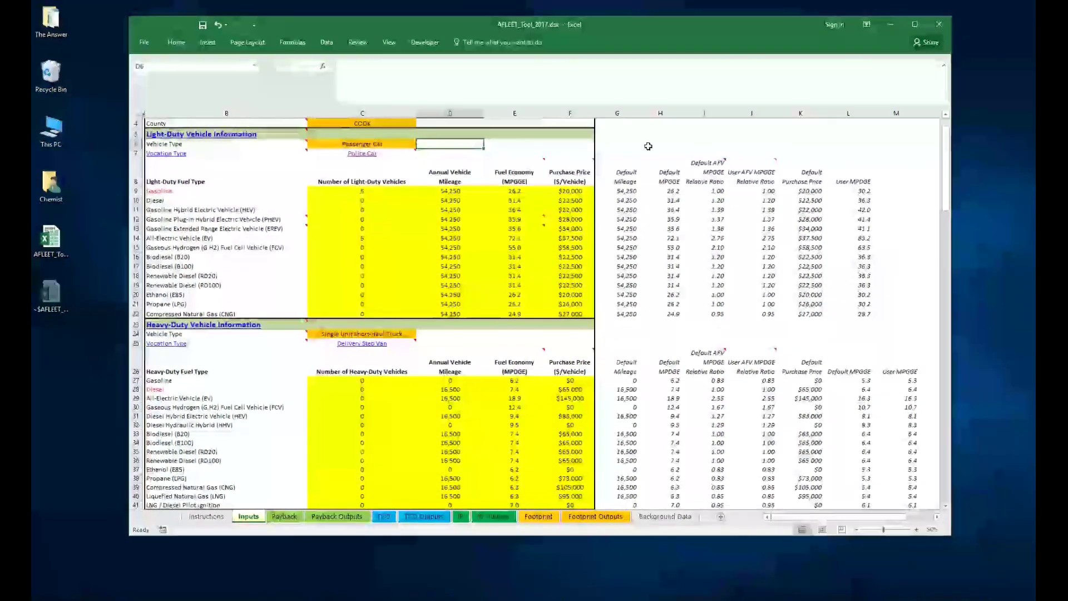
scroll(649, 146, down, 3)
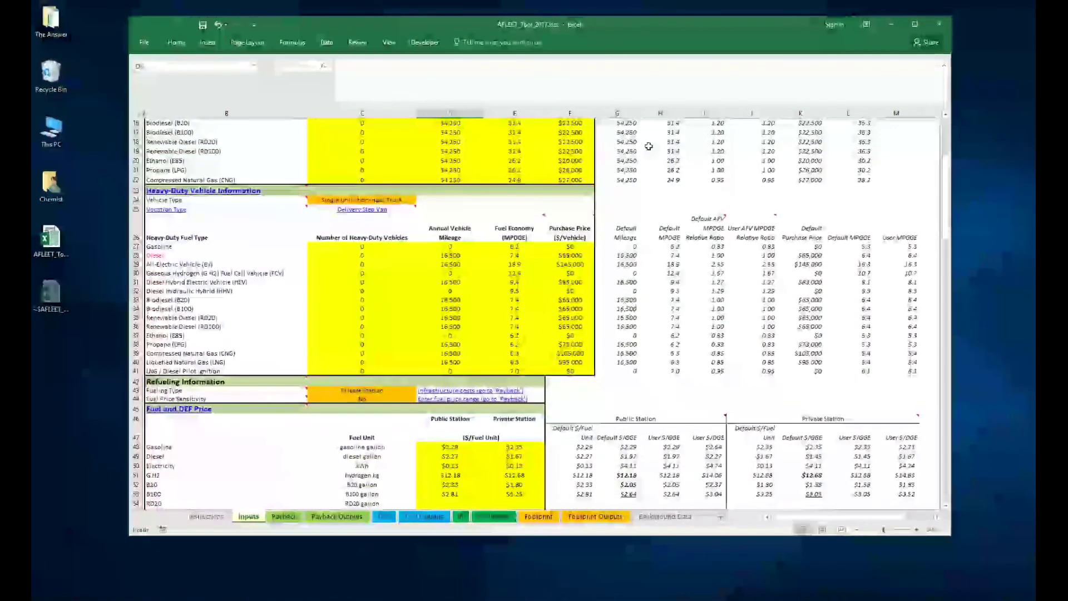
scroll(649, 146, down, 3)
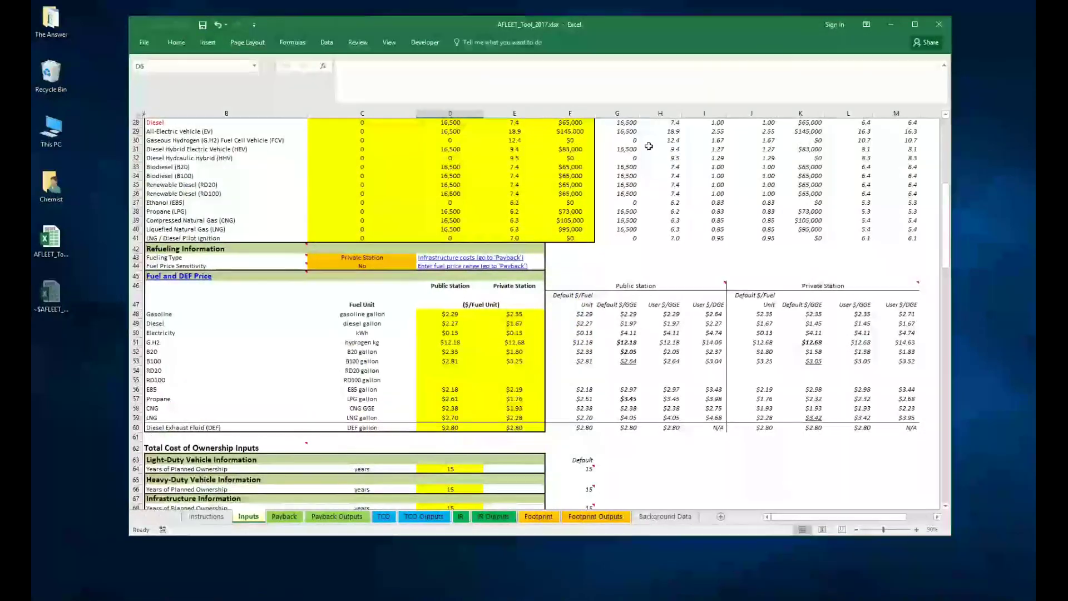
scroll(649, 146, up, 6)
scroll(649, 146, up, 2)
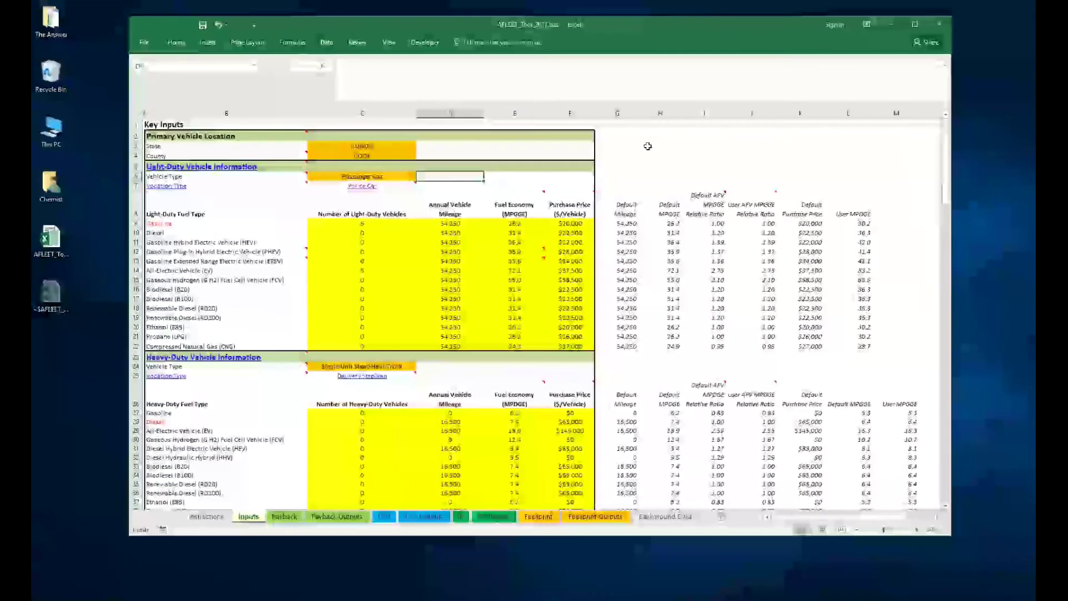